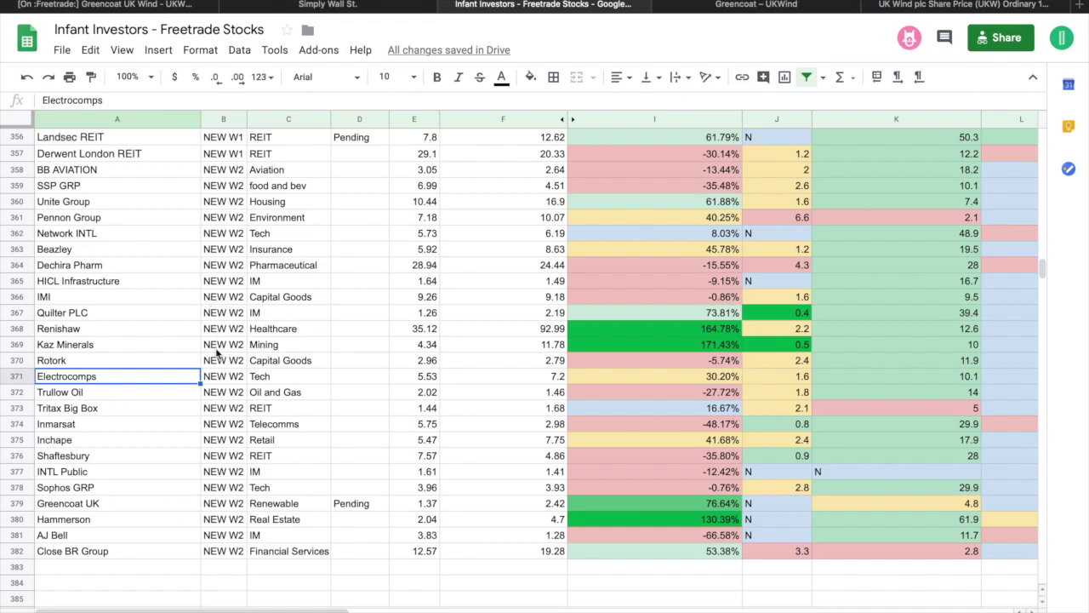
Step: Review Investec's row: its potential growth formula, PEG ratio and dividend figure
{"action": "scroll", "coordinate": [239, 419], "scroll_direction": "up", "scroll_amount": 3}
{"action": "scroll", "coordinate": [239, 419], "scroll_direction": "up", "scroll_amount": 7}
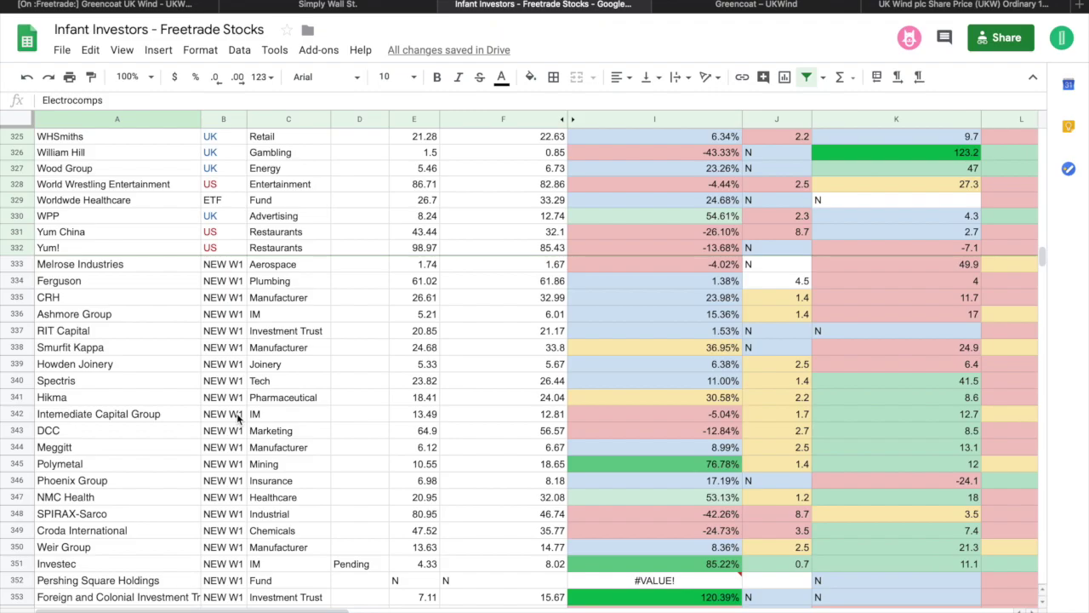
{"action": "scroll", "coordinate": [239, 417], "scroll_direction": "up", "scroll_amount": 20}
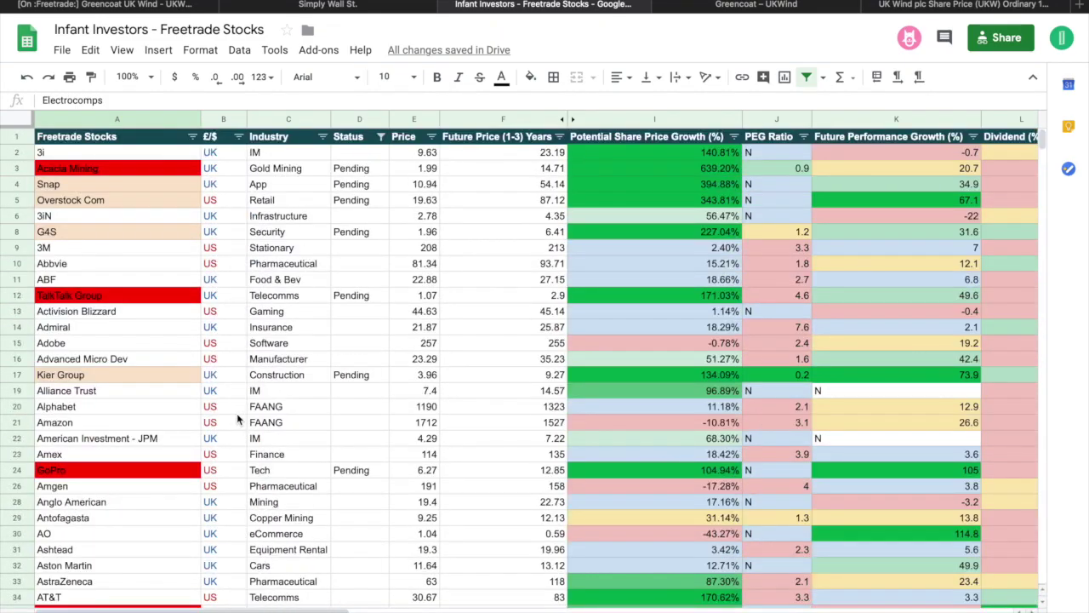
{"action": "scroll", "coordinate": [238, 419], "scroll_direction": "right", "scroll_amount": 5}
{"action": "scroll", "coordinate": [236, 417], "scroll_direction": "left", "scroll_amount": 5}
{"action": "scroll", "coordinate": [256, 409], "scroll_direction": "up", "scroll_amount": 2}
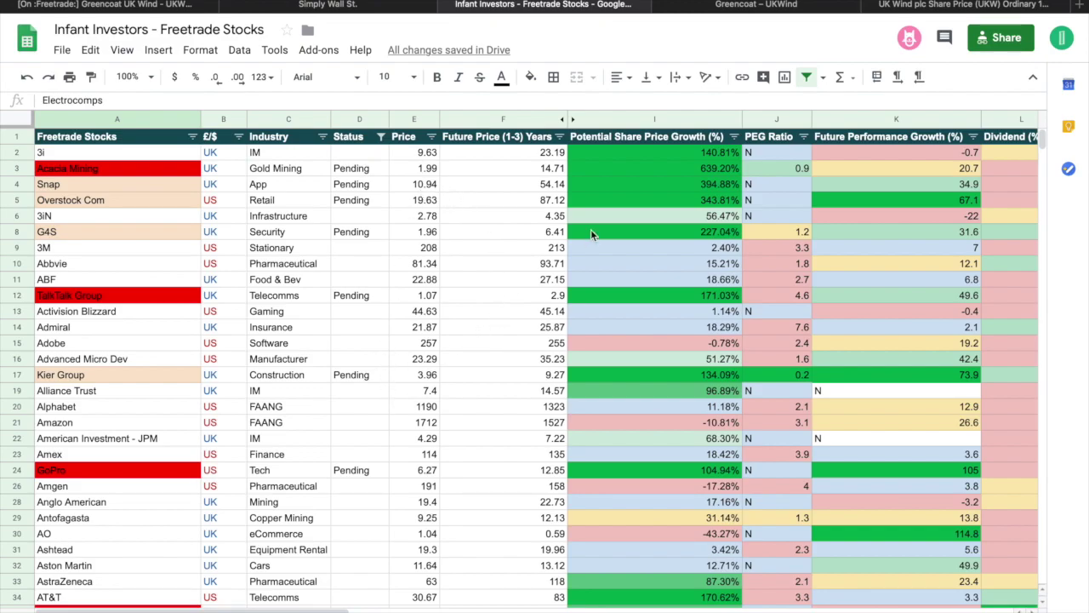
{"action": "scroll", "coordinate": [736, 417], "scroll_direction": "right", "scroll_amount": 5}
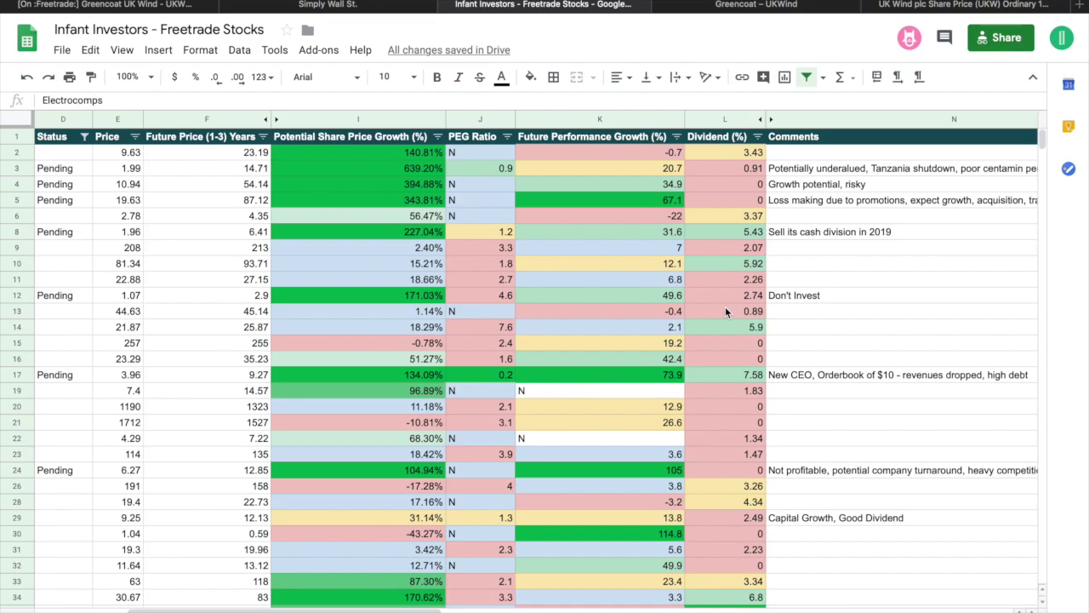
{"action": "scroll", "coordinate": [725, 306], "scroll_direction": "left", "scroll_amount": 5}
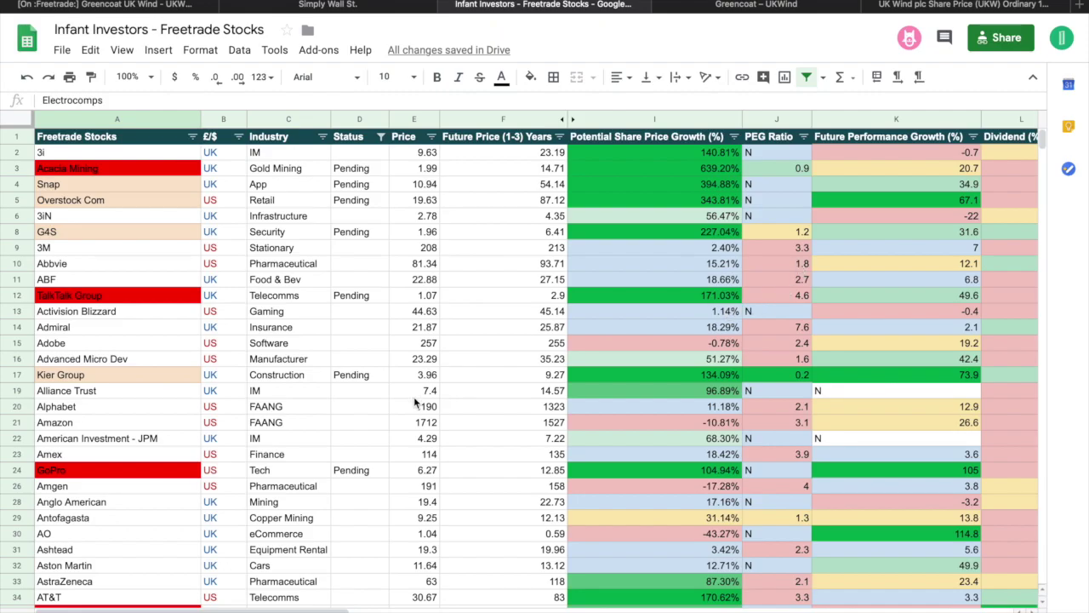
{"action": "scroll", "coordinate": [417, 402], "scroll_direction": "down", "scroll_amount": 15}
{"action": "scroll", "coordinate": [415, 402], "scroll_direction": "down", "scroll_amount": 20}
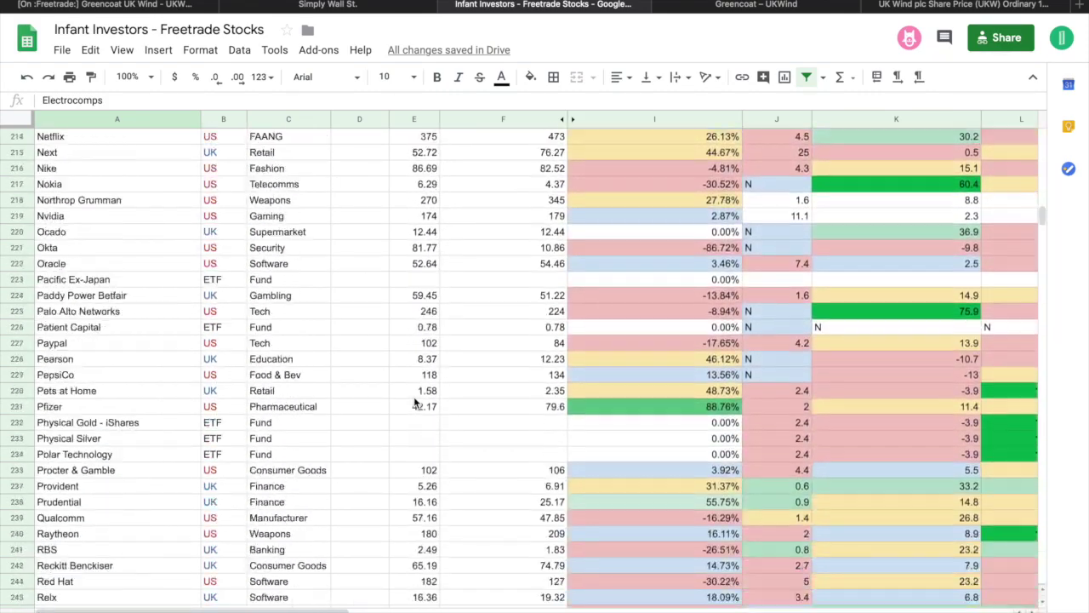
{"action": "scroll", "coordinate": [415, 402], "scroll_direction": "down", "scroll_amount": 15}
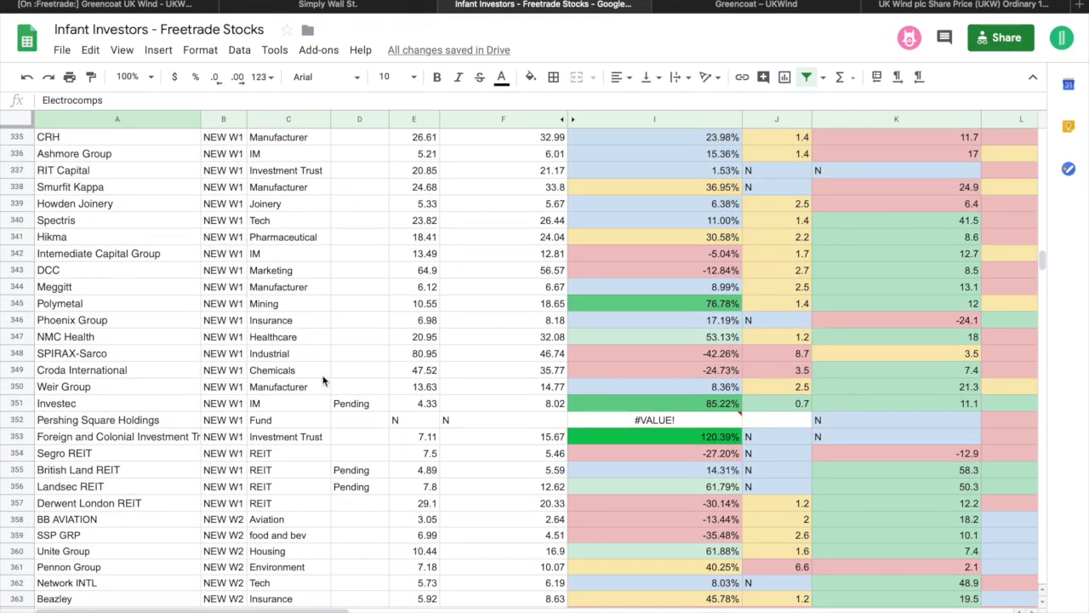
{"action": "scroll", "coordinate": [323, 380], "scroll_direction": "down", "scroll_amount": 2}
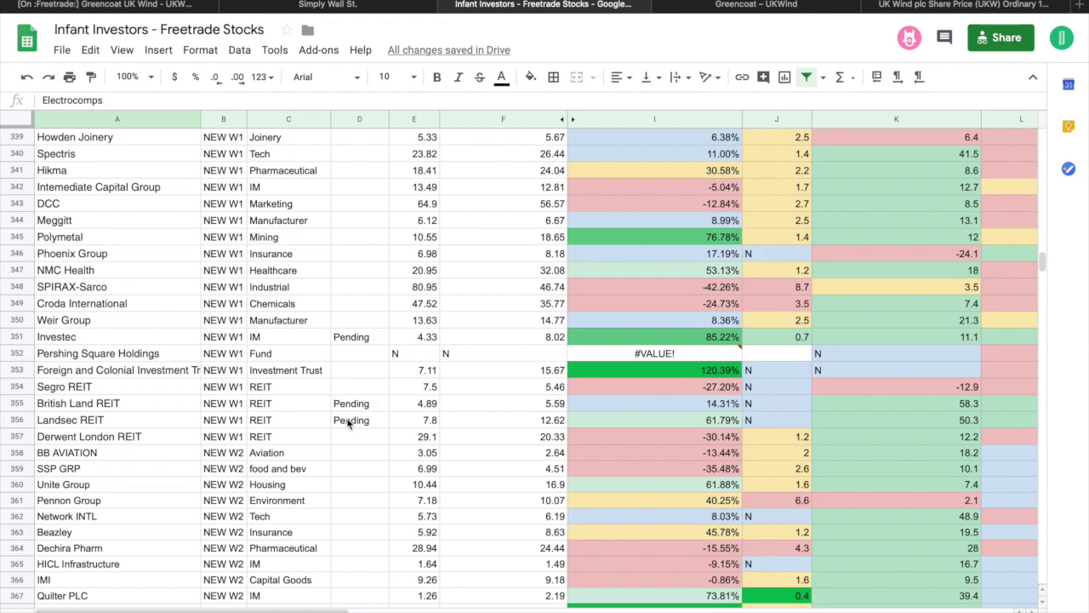
{"action": "scroll", "coordinate": [347, 423], "scroll_direction": "right", "scroll_amount": 3}
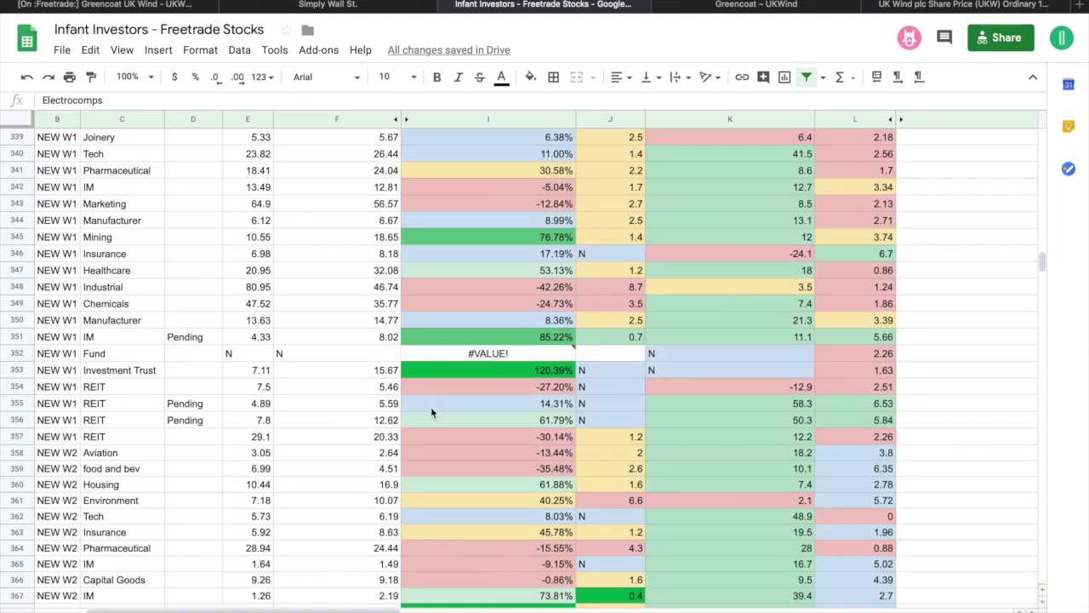
{"action": "left_click", "coordinate": [355, 340]}
{"action": "key", "text": "Right"}
{"action": "key", "text": "Right"}
{"action": "key", "text": "Right"}
{"action": "key", "text": "Right"}
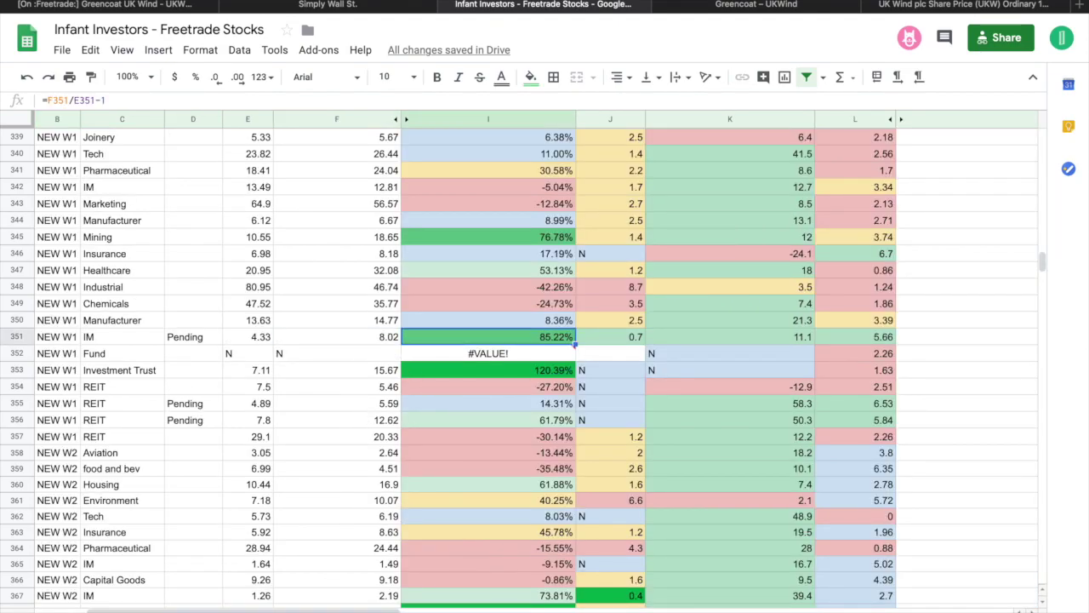
{"action": "key", "text": "Left"}
{"action": "key", "text": "Left"}
{"action": "key", "text": "Left"}
{"action": "key", "text": "Right"}
{"action": "key", "text": "Right"}
{"action": "key", "text": "Right"}
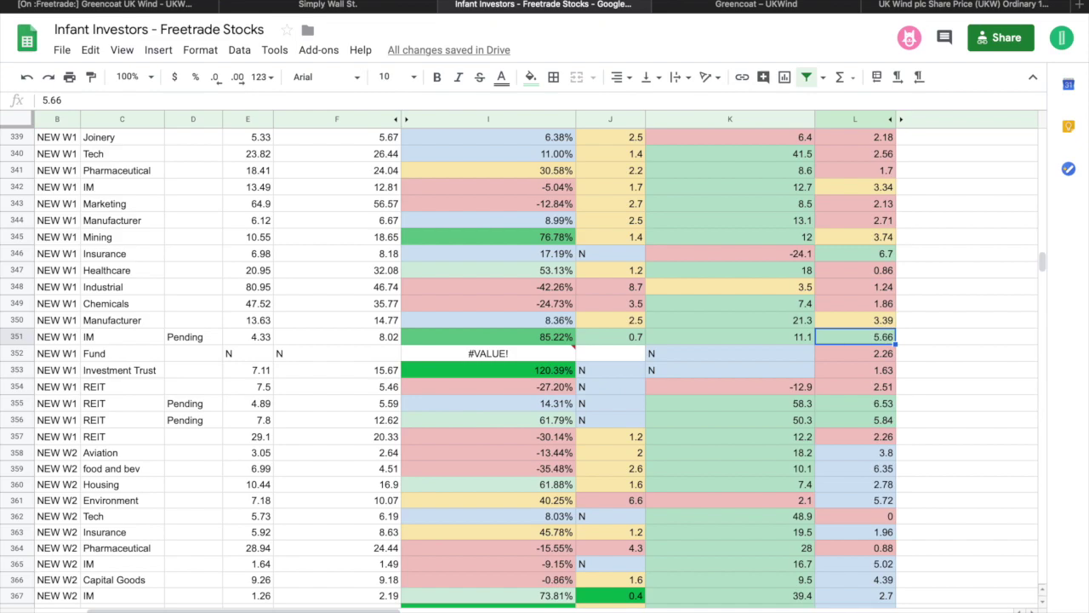
{"action": "left_click", "coordinate": [559, 336]}
{"action": "left_click", "coordinate": [584, 336]}
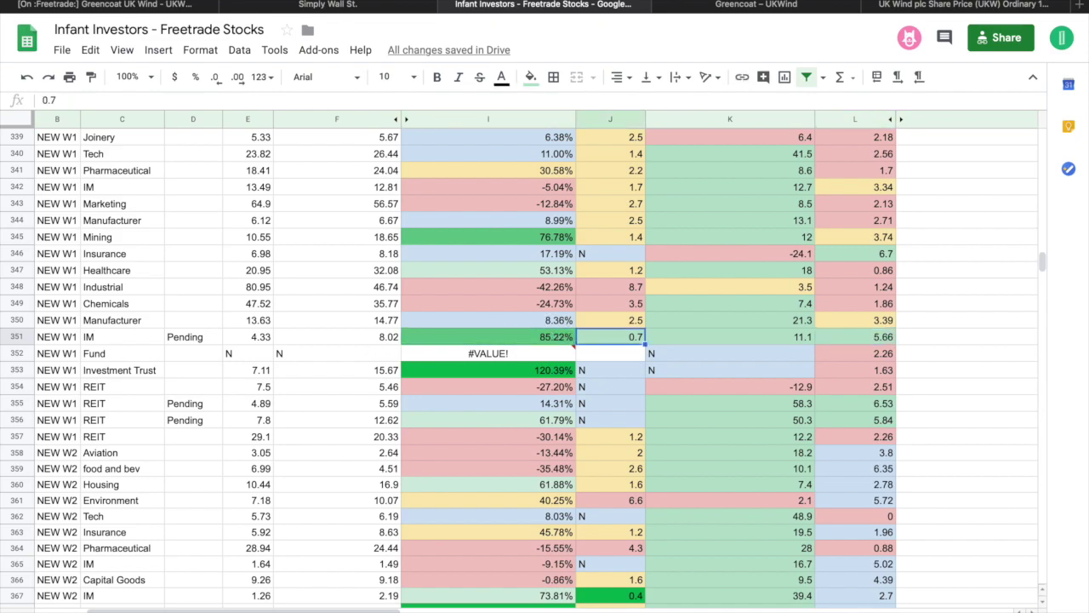
{"action": "left_click", "coordinate": [511, 336]}
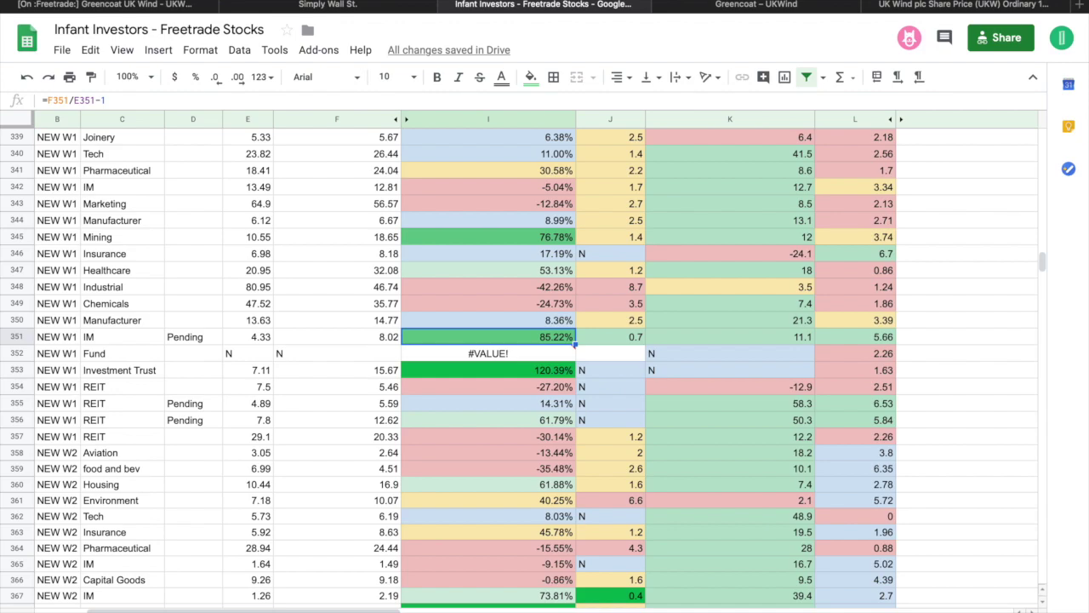
{"action": "key", "text": "Left"}
{"action": "key", "text": "Left"}
{"action": "key", "text": "Left"}
{"action": "key", "text": "Left"}
{"action": "key", "text": "Left"}
{"action": "key", "text": "Left"}
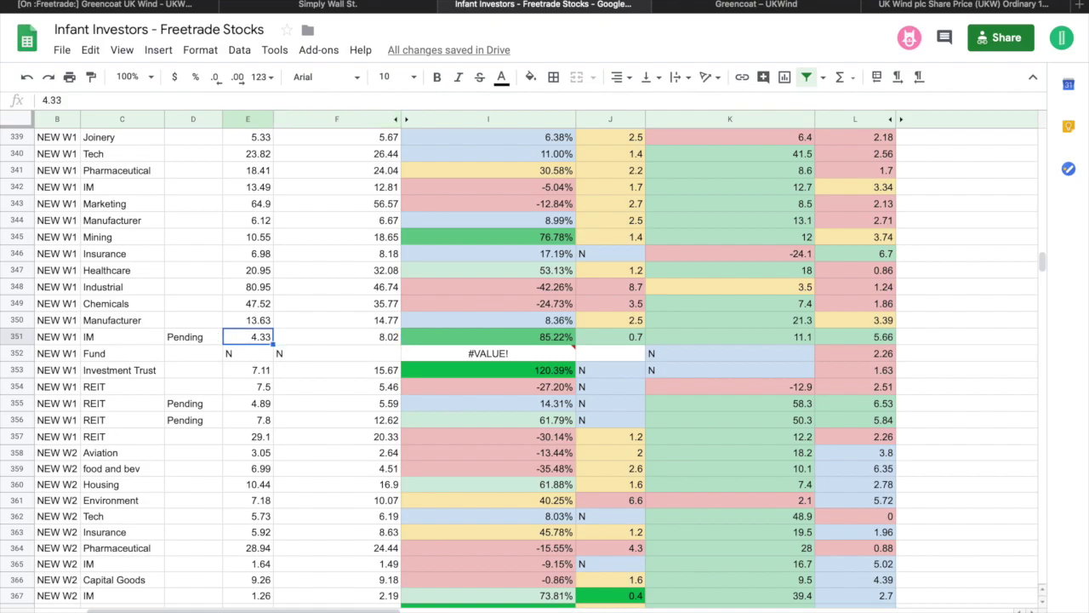
{"action": "key", "text": "Right"}
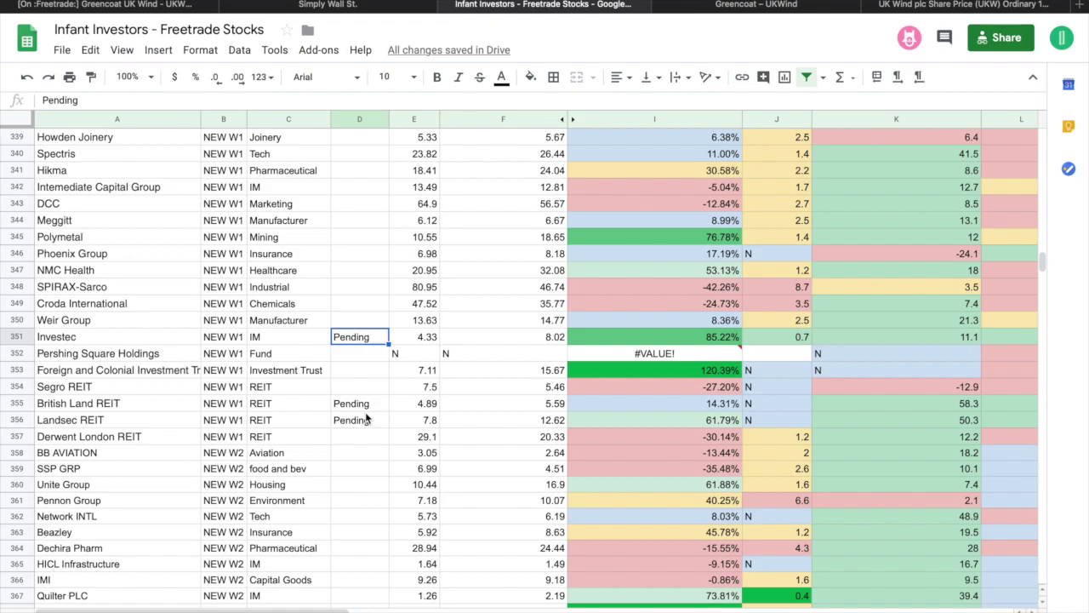
Step: Check the Pending statuses of Investec, British Land REIT and Landsec REIT
{"action": "left_click", "coordinate": [364, 407]}
{"action": "key", "text": "Down"}
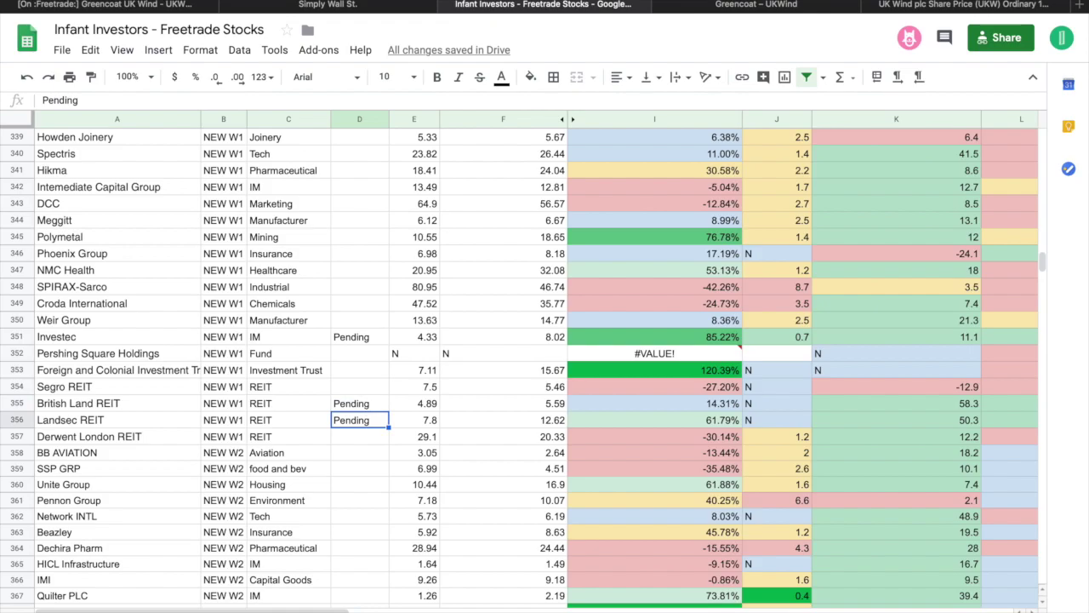
{"action": "key", "text": "Down"}
{"action": "key", "text": "Up"}
{"action": "key", "text": "Up"}
{"action": "key", "text": "Up"}
{"action": "key", "text": "Up"}
{"action": "key", "text": "Up"}
{"action": "key", "text": "Up"}
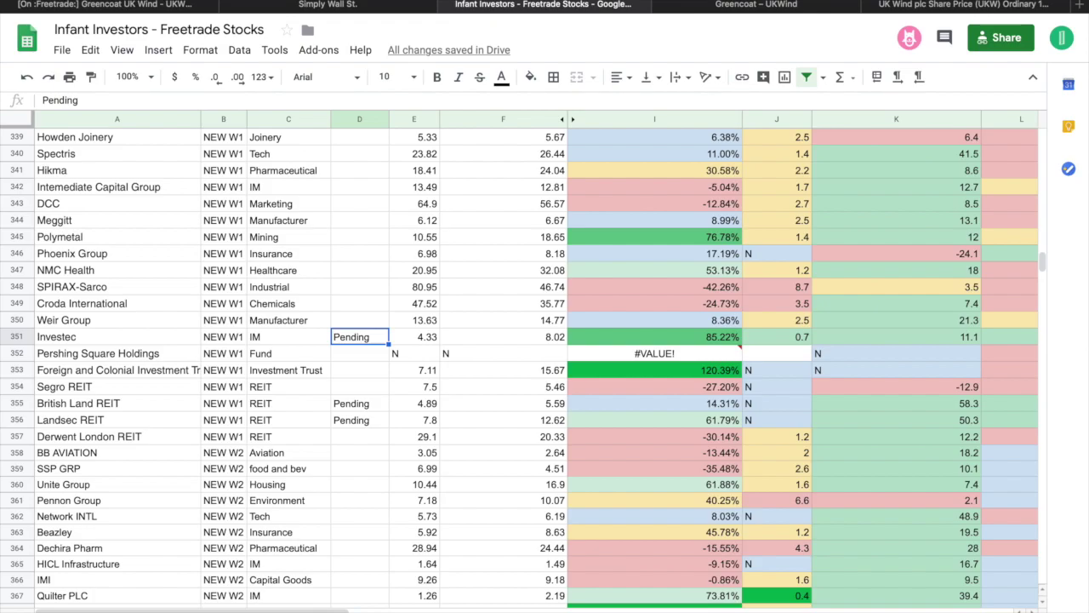
{"action": "key", "text": "Right"}
{"action": "key", "text": "Right"}
{"action": "key", "text": "Right"}
{"action": "key", "text": "Right"}
{"action": "key", "text": "Right"}
{"action": "key", "text": "Right"}
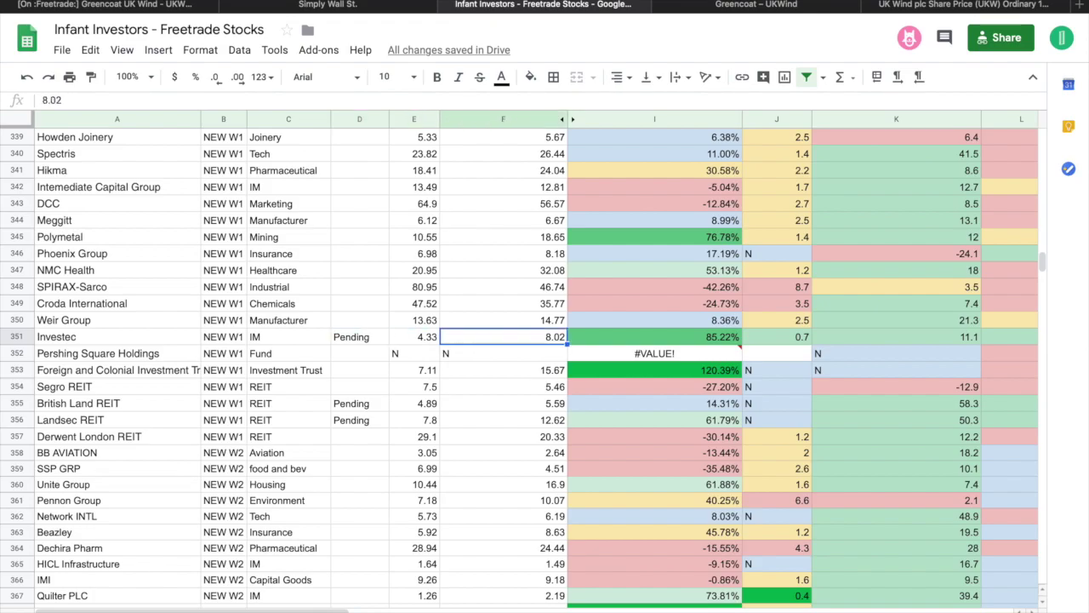
{"action": "key", "text": "Left"}
{"action": "key", "text": "Left"}
{"action": "key", "text": "Left"}
{"action": "key", "text": "Left"}
{"action": "key", "text": "Left"}
{"action": "key", "text": "Left"}
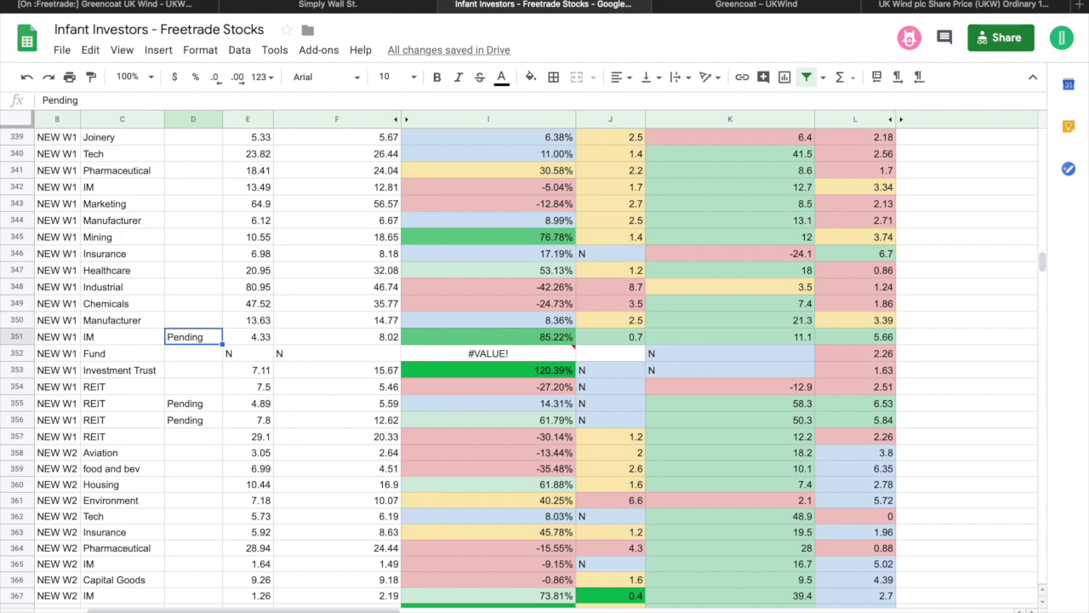
{"action": "key", "text": "Down"}
{"action": "key", "text": "Down"}
{"action": "key", "text": "Down"}
{"action": "key", "text": "Down"}
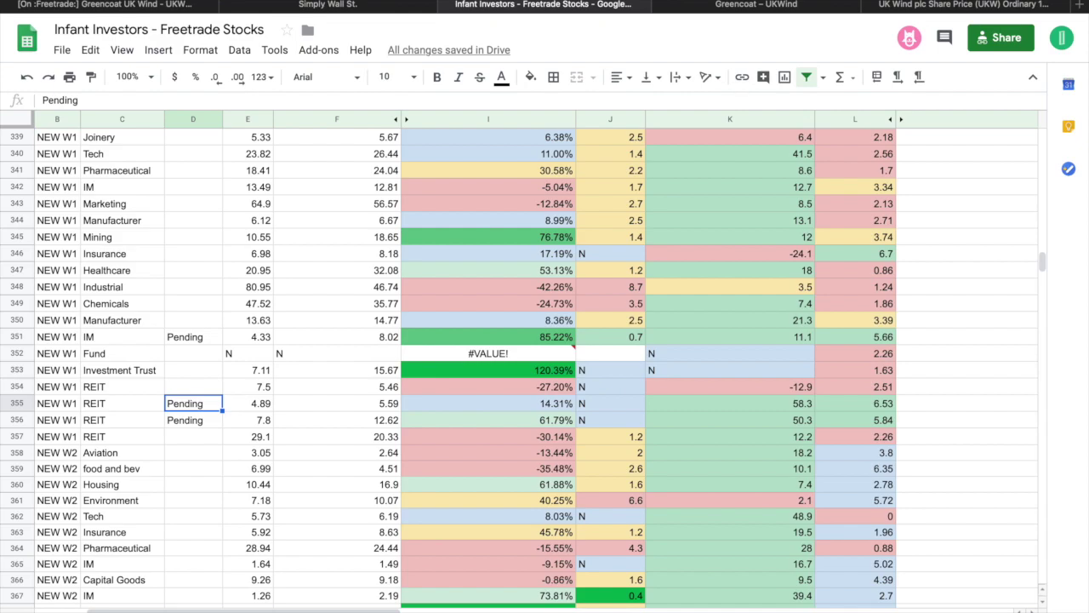
{"action": "key", "text": "Down"}
{"action": "key", "text": "Down"}
{"action": "key", "text": "Down"}
{"action": "key", "text": "Down"}
{"action": "key", "text": "Down"}
{"action": "key", "text": "Down"}
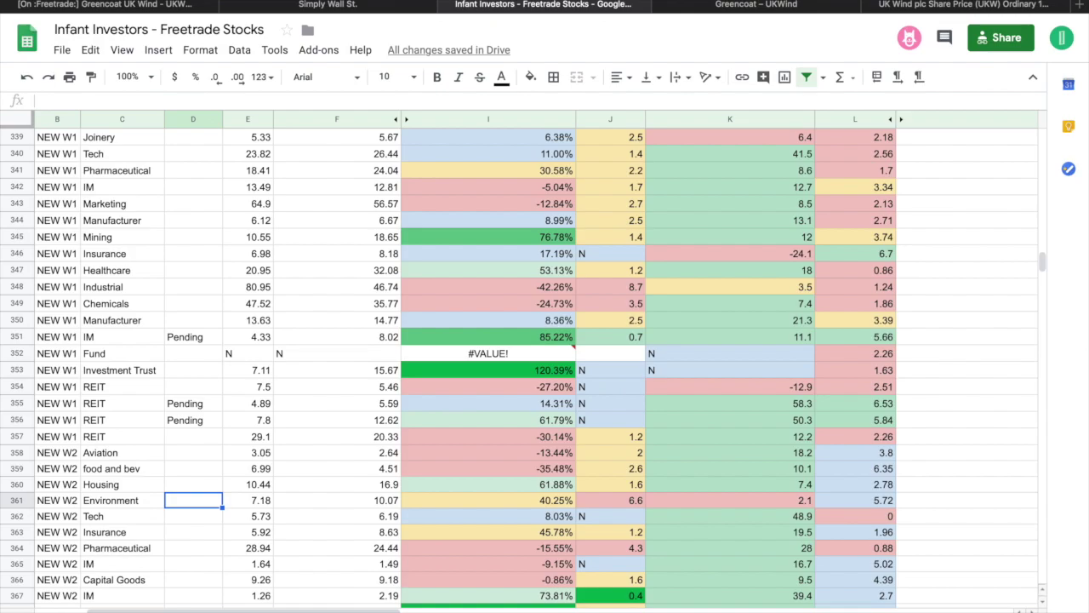
Step: Step down the company list from SSP GRP and BB Aviation to IMI
{"action": "scroll", "coordinate": [370, 400], "scroll_direction": "left", "scroll_amount": 3}
{"action": "scroll", "coordinate": [370, 400], "scroll_direction": "down", "scroll_amount": 5}
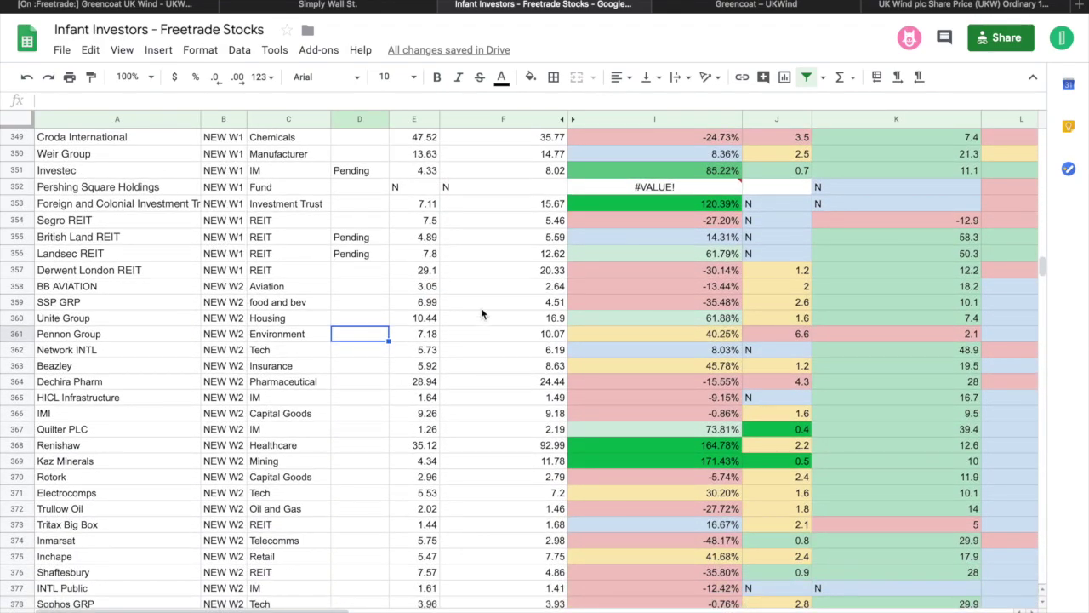
{"action": "scroll", "coordinate": [483, 300], "scroll_direction": "down", "scroll_amount": 4}
{"action": "scroll", "coordinate": [485, 303], "scroll_direction": "up", "scroll_amount": 1}
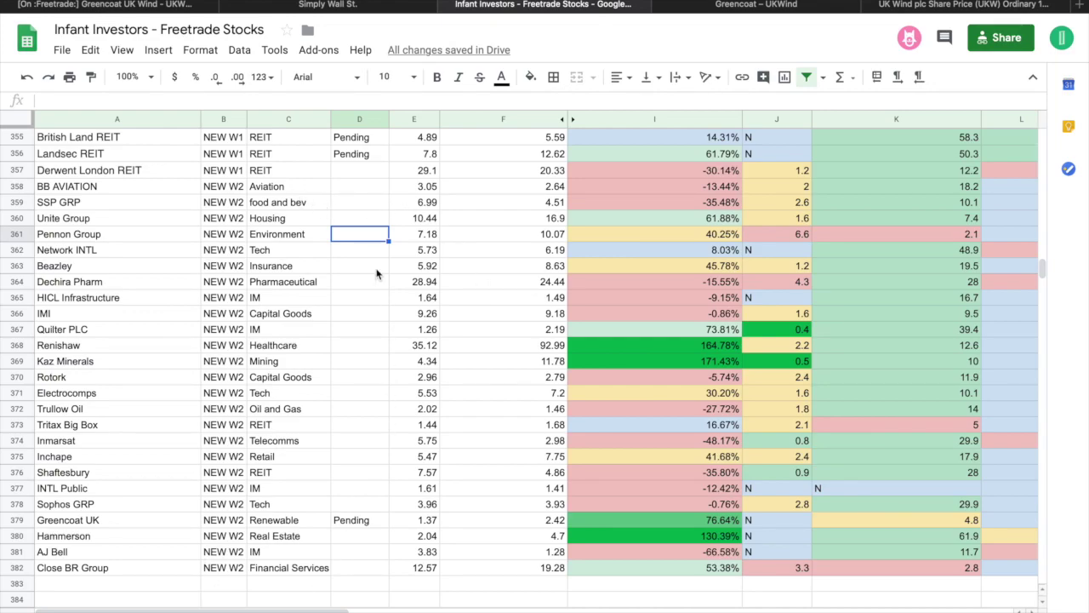
{"action": "left_click", "coordinate": [102, 203]}
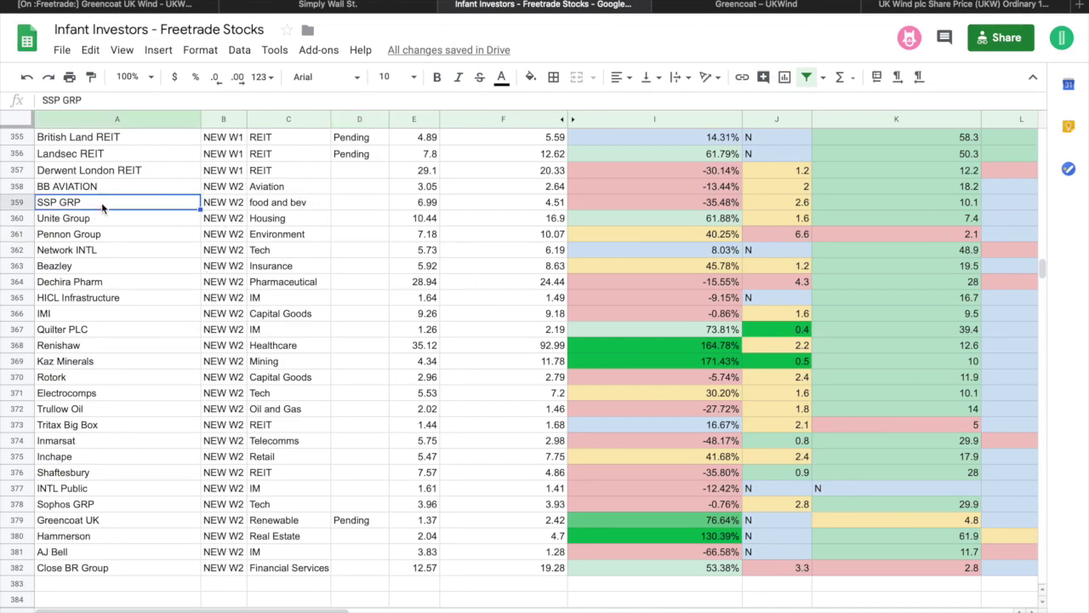
{"action": "left_click", "coordinate": [124, 189]}
{"action": "key", "text": "Down"}
{"action": "key", "text": "Down"}
{"action": "key", "text": "Down"}
{"action": "key", "text": "Down"}
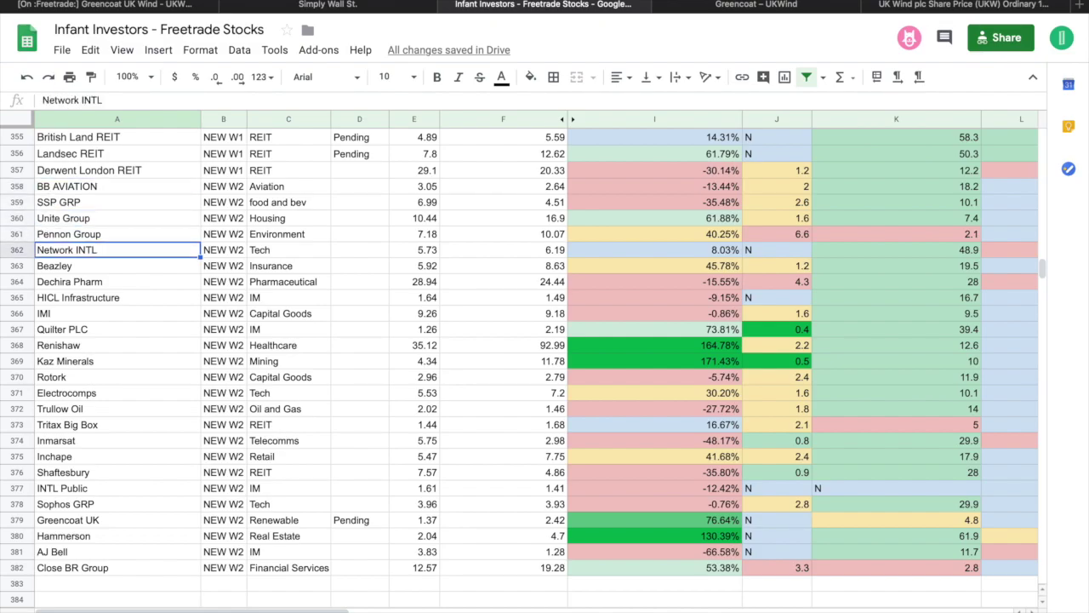
{"action": "key", "text": "Down"}
{"action": "key", "text": "Down"}
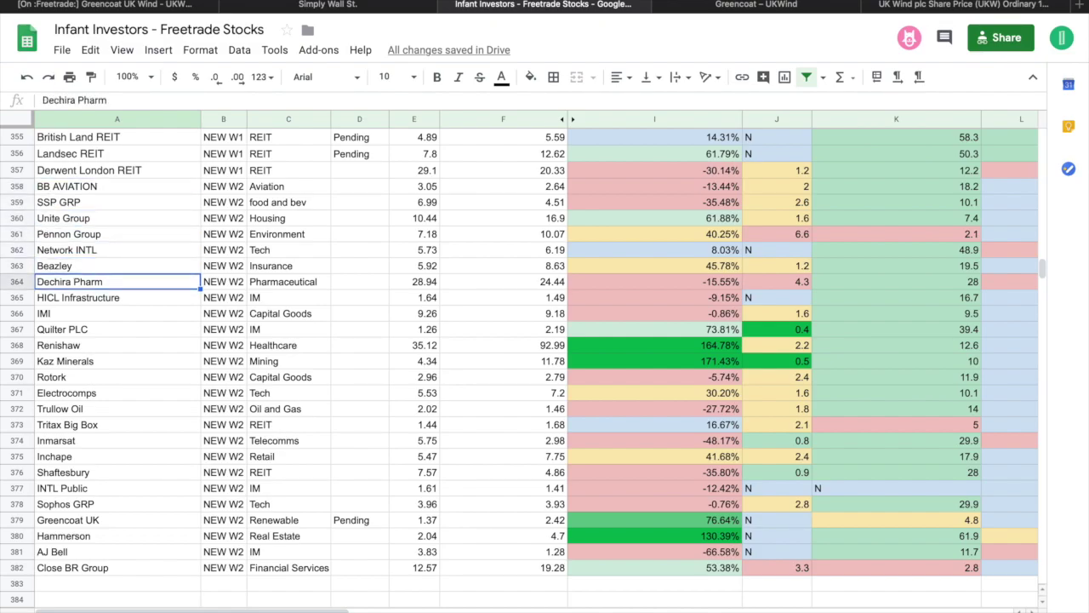
{"action": "key", "text": "Down"}
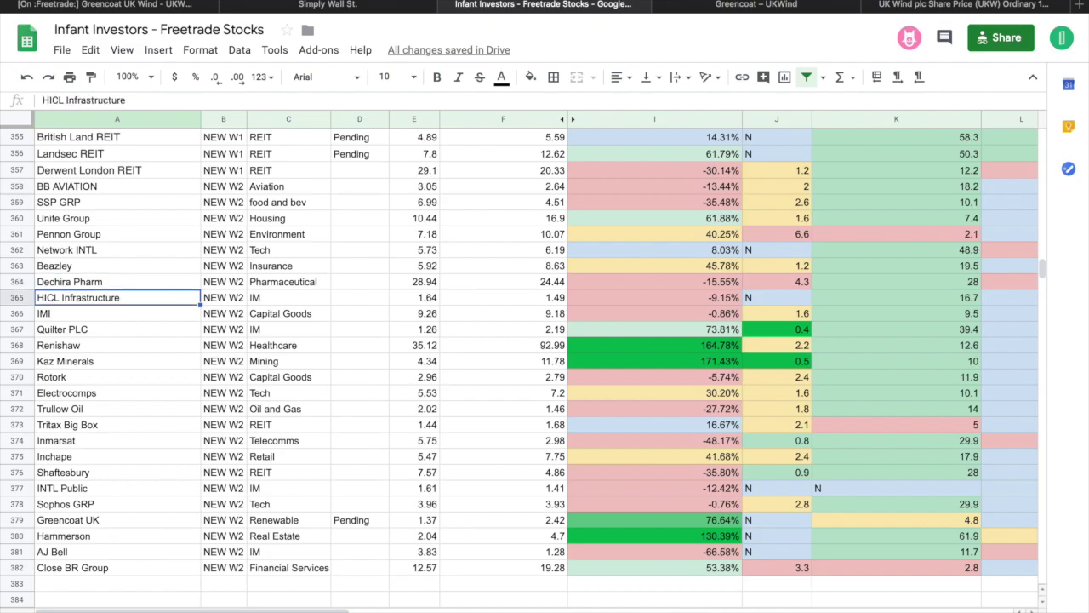
{"action": "key", "text": "Down"}
{"action": "key", "text": "Down"}
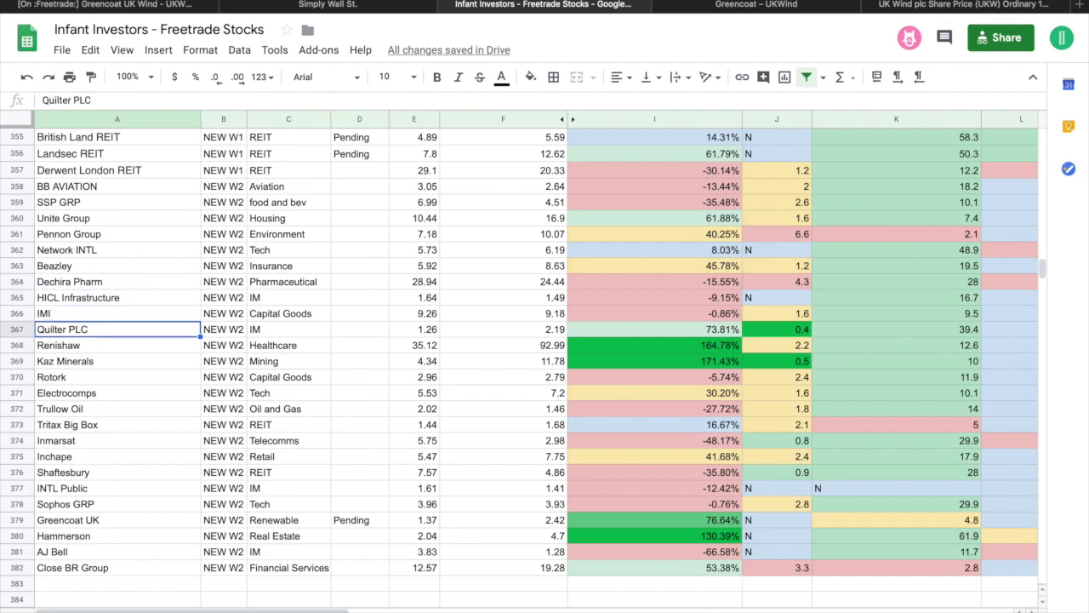
Step: Continue down from Quilter PLC to Hammerson, checking Close BR Group's 12.57 price
{"action": "key", "text": "Down"}
{"action": "key", "text": "Down"}
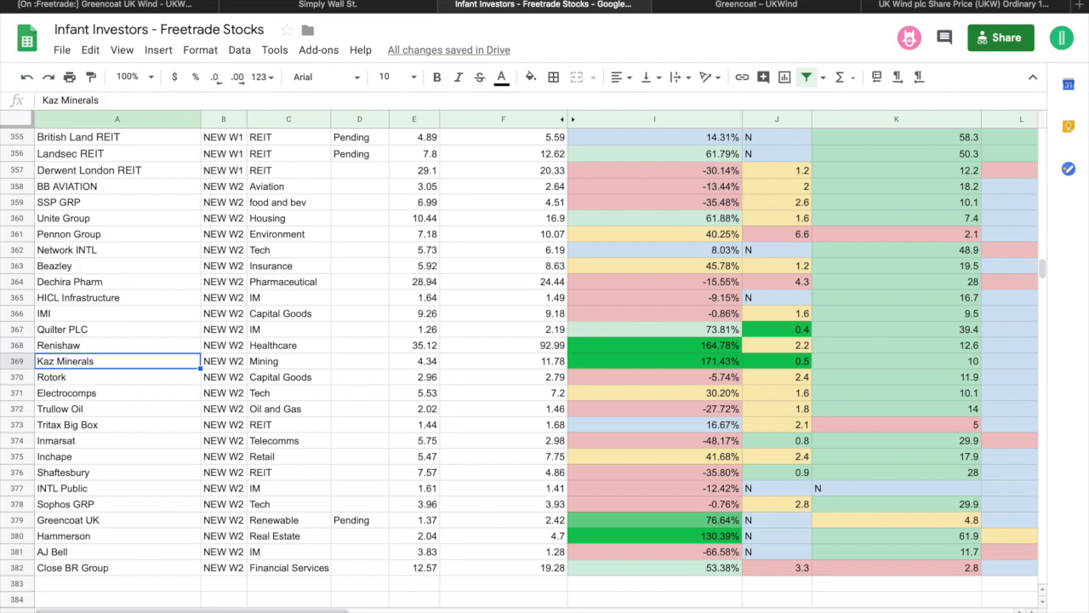
{"action": "key", "text": "Down"}
{"action": "key", "text": "Down"}
{"action": "key", "text": "Down"}
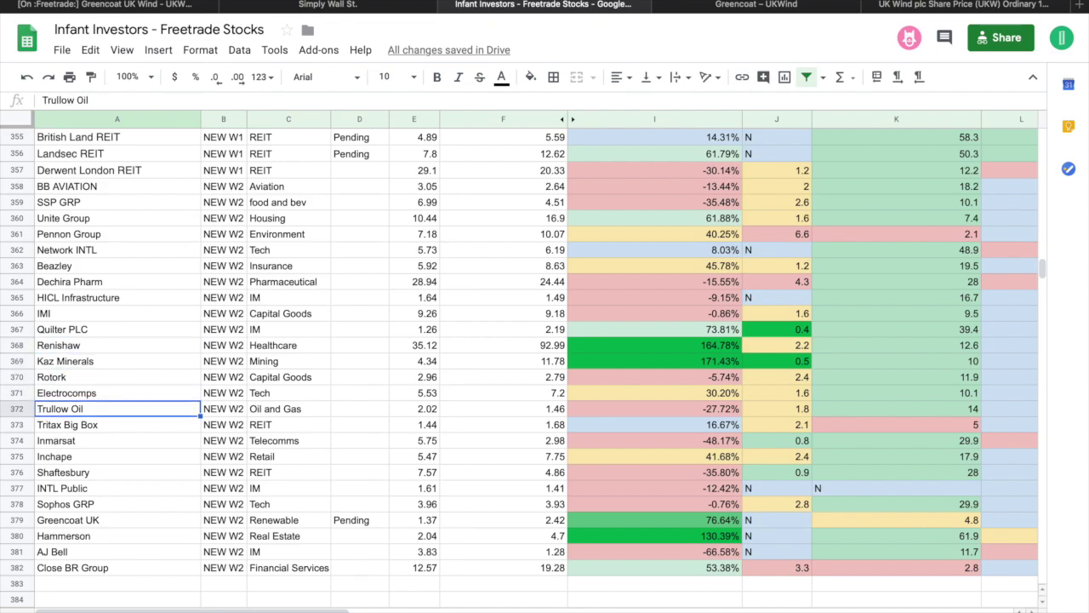
{"action": "key", "text": "Down"}
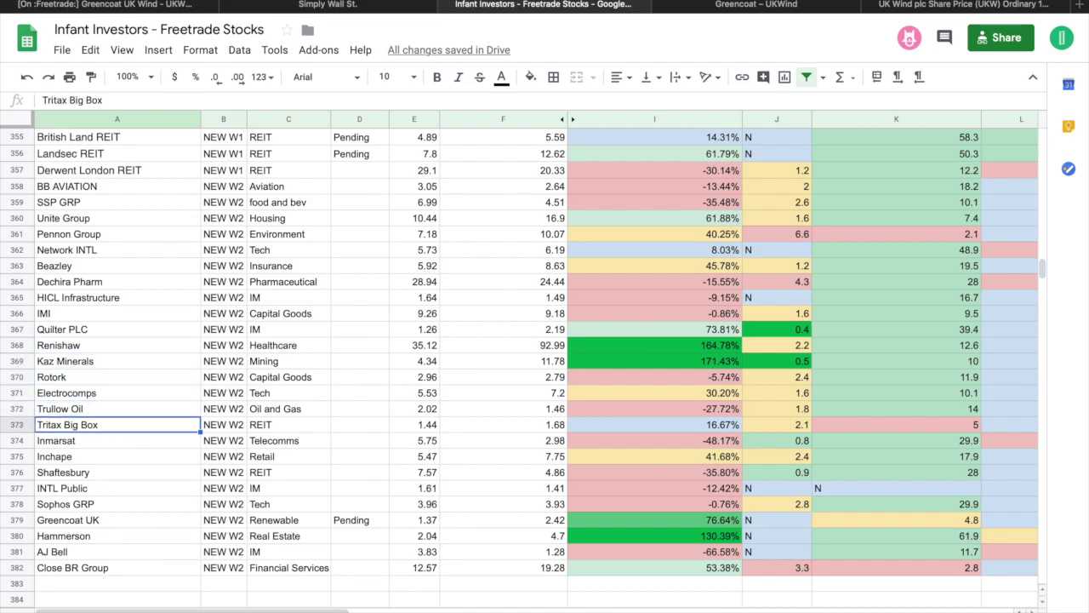
{"action": "key", "text": "Down"}
{"action": "key", "text": "Down"}
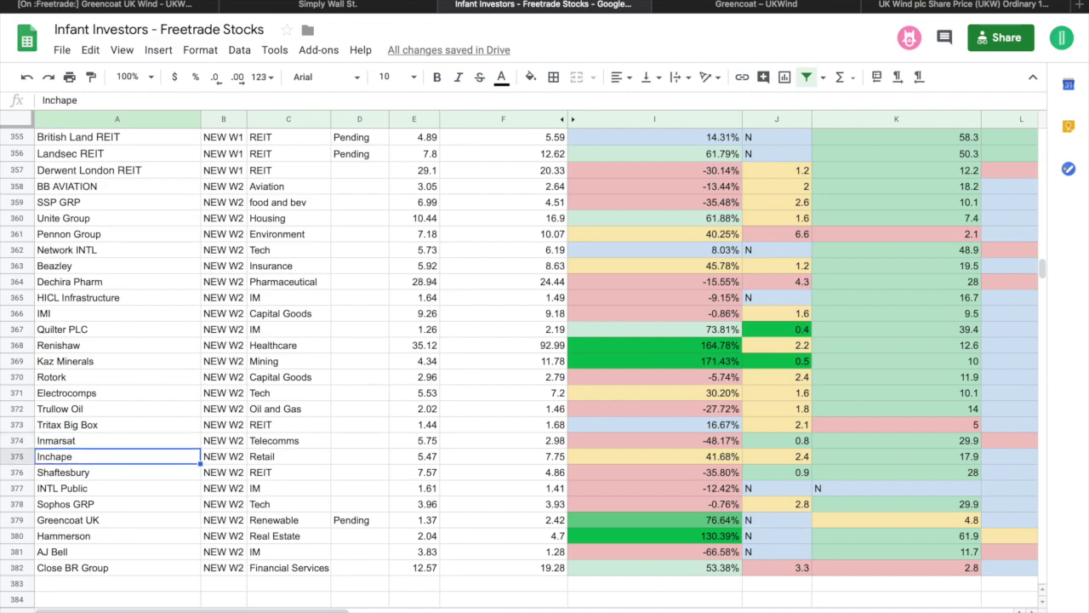
{"action": "key", "text": "Down"}
{"action": "key", "text": "Down"}
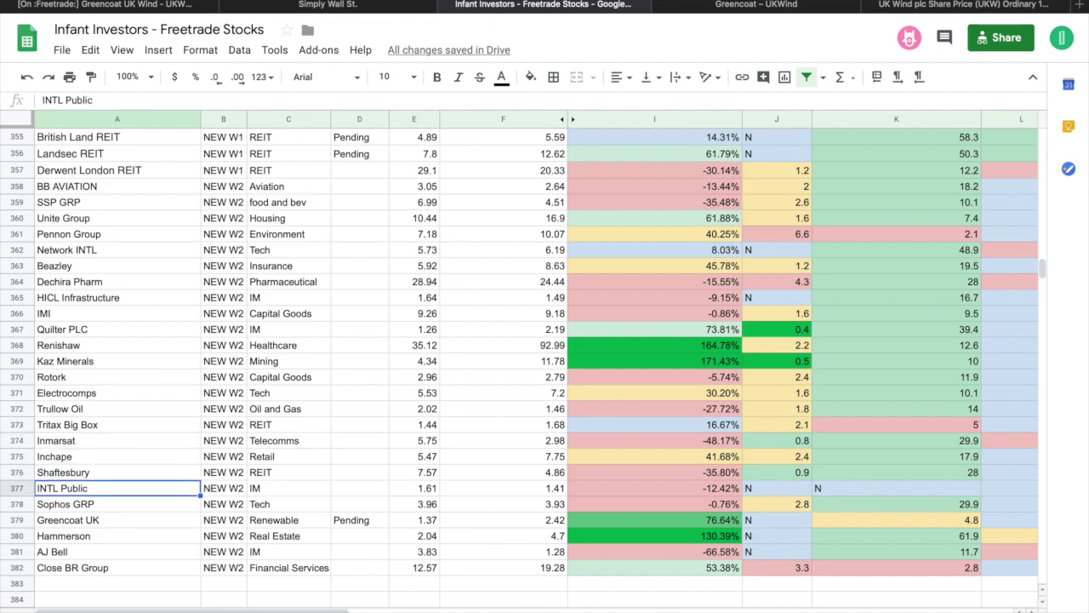
{"action": "key", "text": "Down"}
{"action": "key", "text": "Down"}
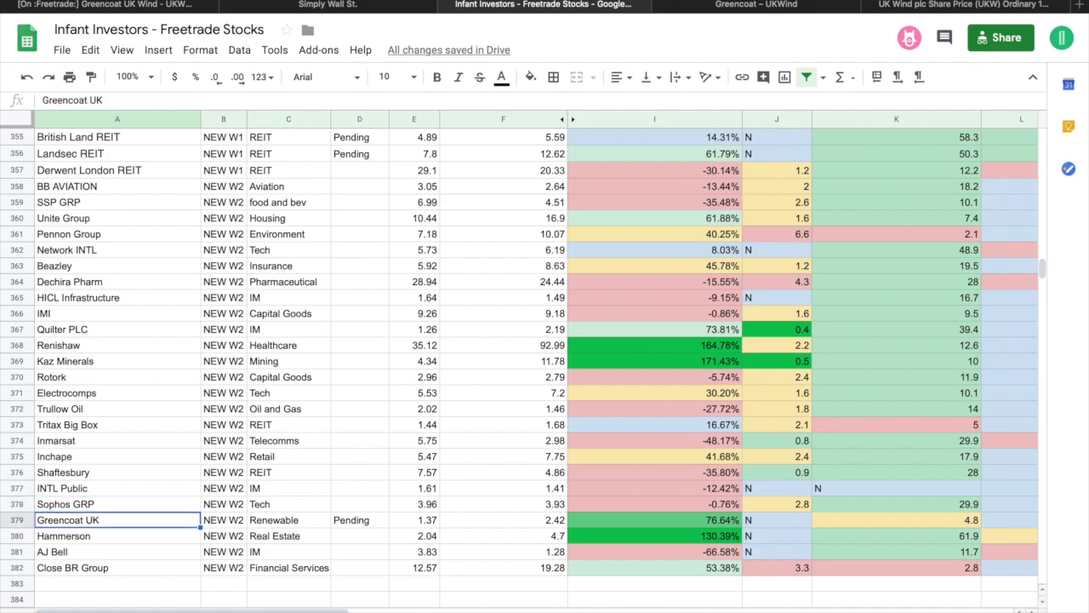
{"action": "key", "text": "Down"}
{"action": "key", "text": "Down"}
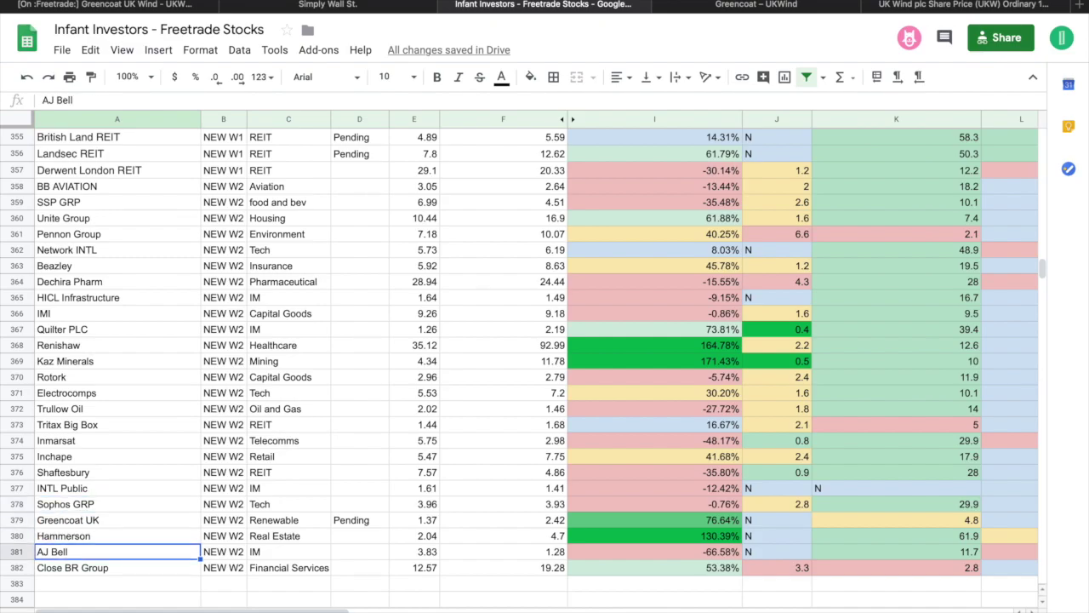
{"action": "key", "text": "Down"}
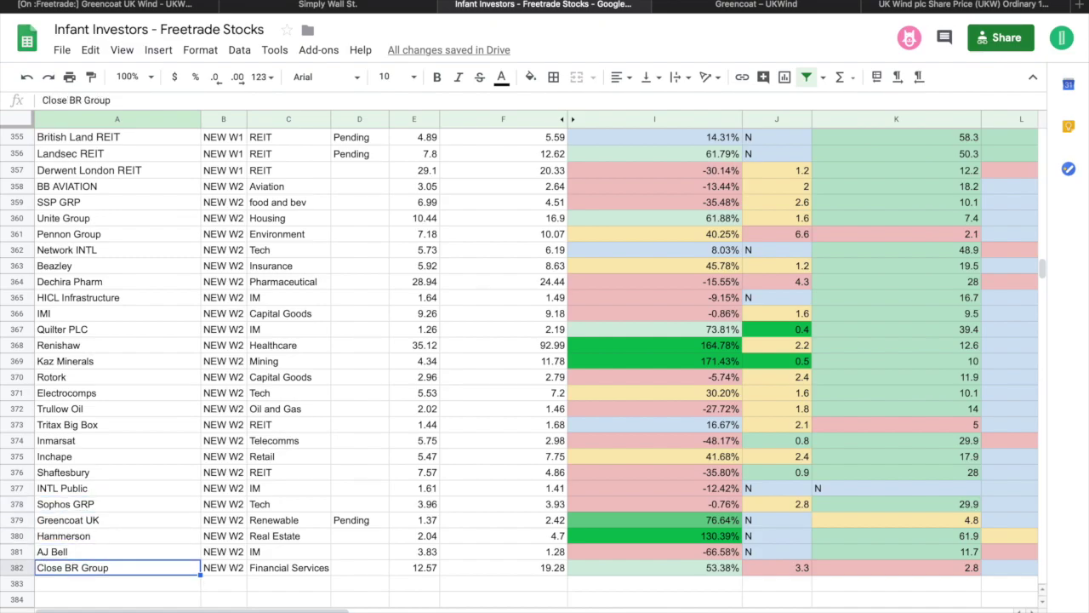
{"action": "key", "text": "Right"}
{"action": "key", "text": "Right"}
{"action": "key", "text": "Right"}
{"action": "key", "text": "Right"}
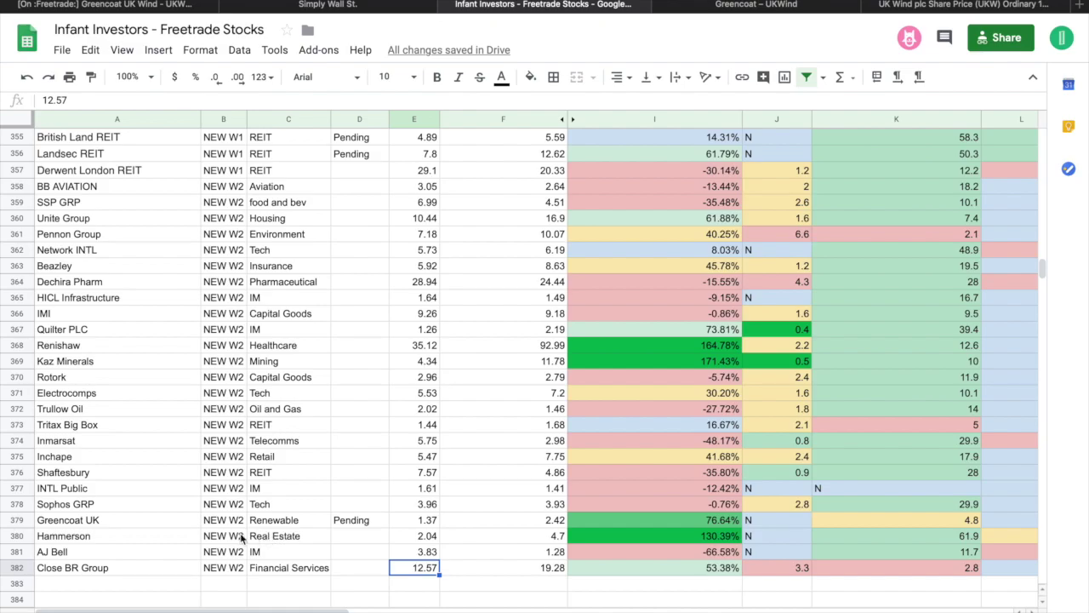
Step: Check Greencoat UK's Renewable row (76.64% growth, Pending) and bring up its company homepage
{"action": "left_click", "coordinate": [323, 520]}
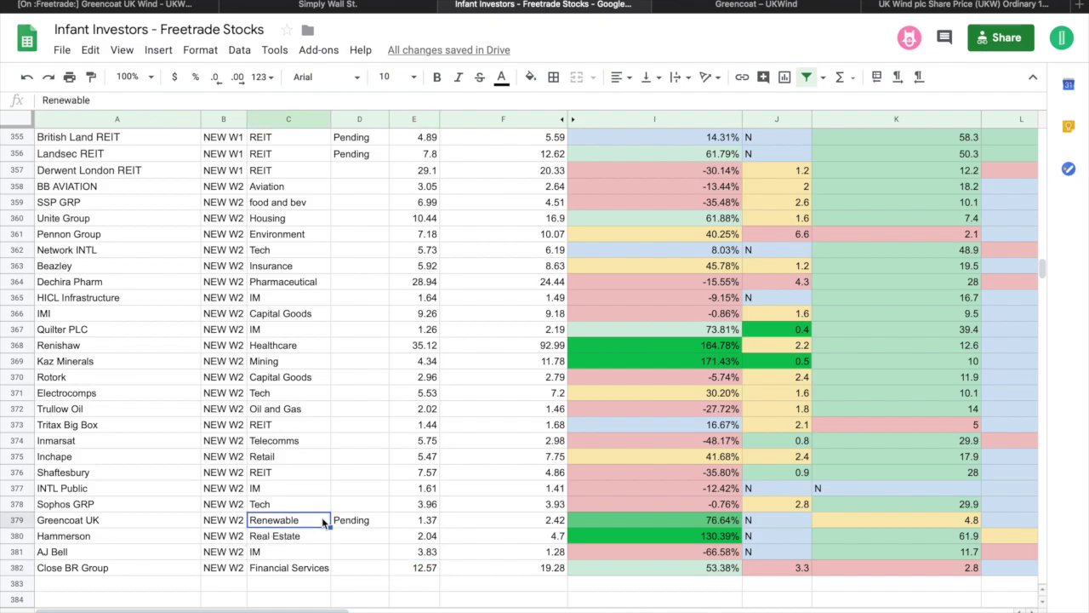
{"action": "key", "text": "Right"}
{"action": "key", "text": "Right"}
{"action": "key", "text": "Right"}
{"action": "key", "text": "Right"}
{"action": "key", "text": "Right"}
{"action": "key", "text": "Right"}
{"action": "key", "text": "Right"}
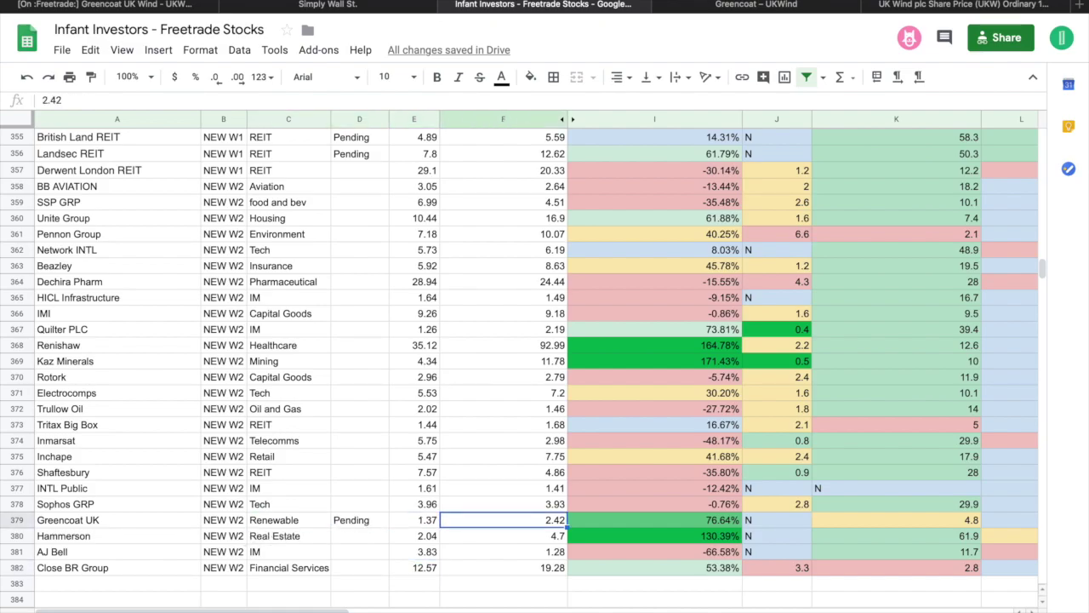
{"action": "key", "text": "Left"}
{"action": "key", "text": "Left"}
{"action": "key", "text": "Left"}
{"action": "key", "text": "Left"}
{"action": "key", "text": "Left"}
{"action": "key", "text": "Left"}
{"action": "key", "text": "Left"}
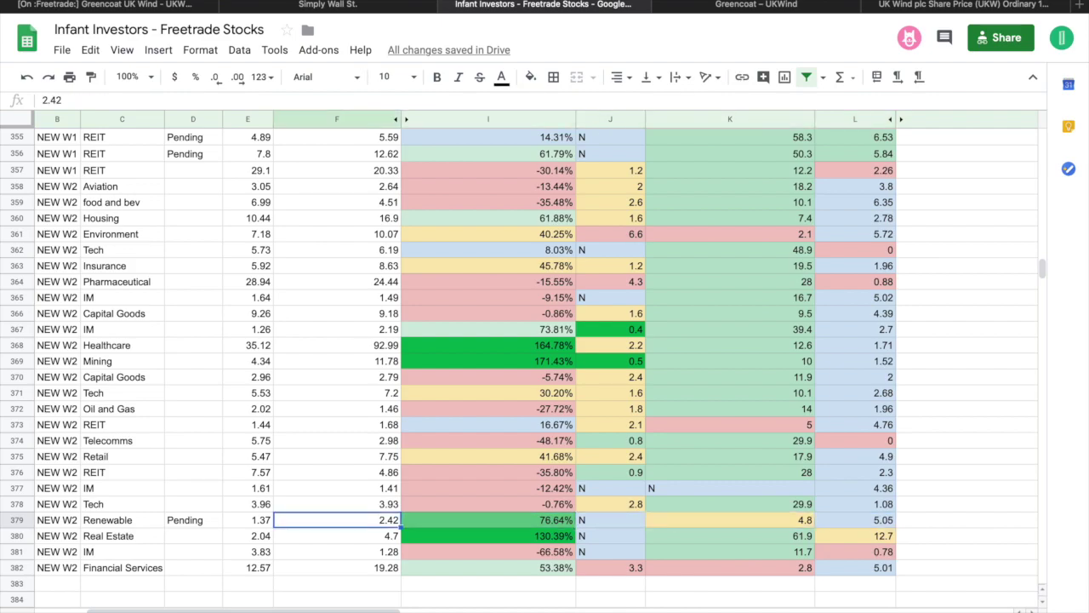
{"action": "key", "text": "Right"}
{"action": "key", "text": "Left"}
{"action": "key", "text": "Left"}
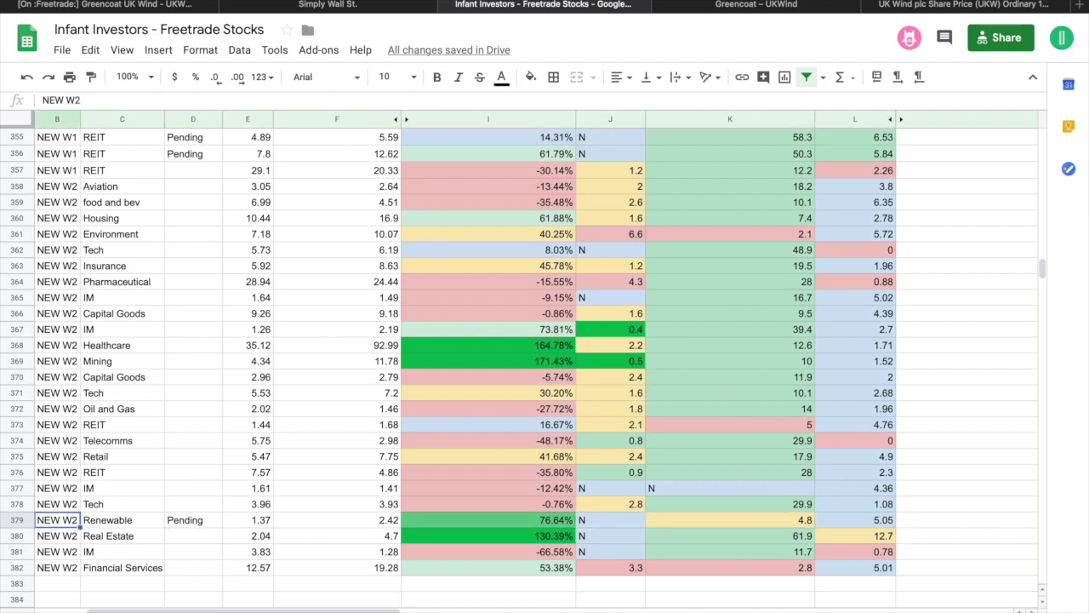
{"action": "key", "text": "Left"}
{"action": "key", "text": "Right"}
{"action": "key", "text": "Right"}
{"action": "key", "text": "Right"}
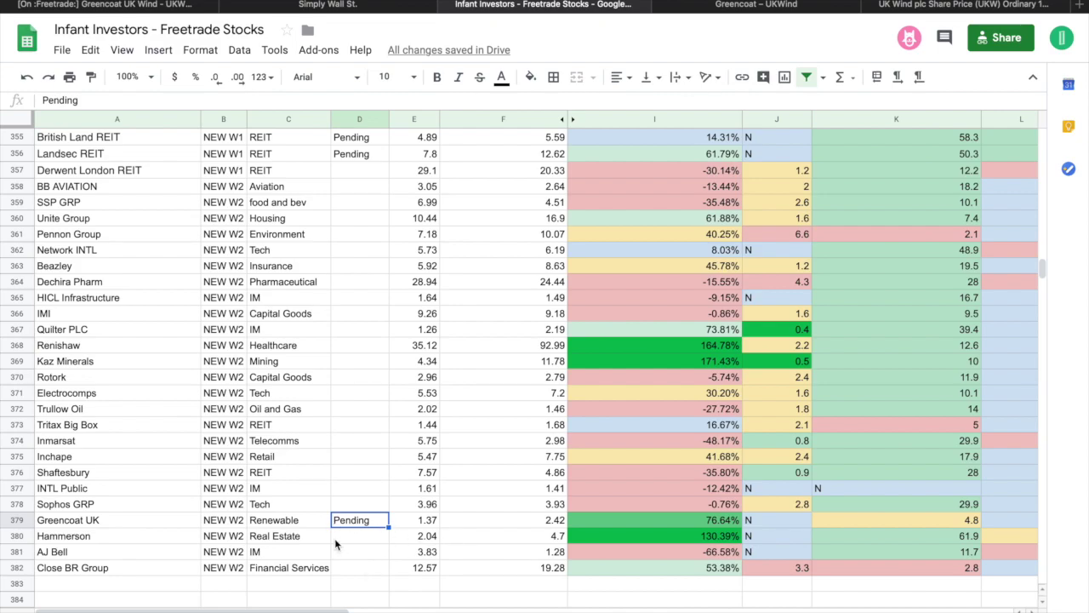
{"action": "left_click", "coordinate": [308, 521]}
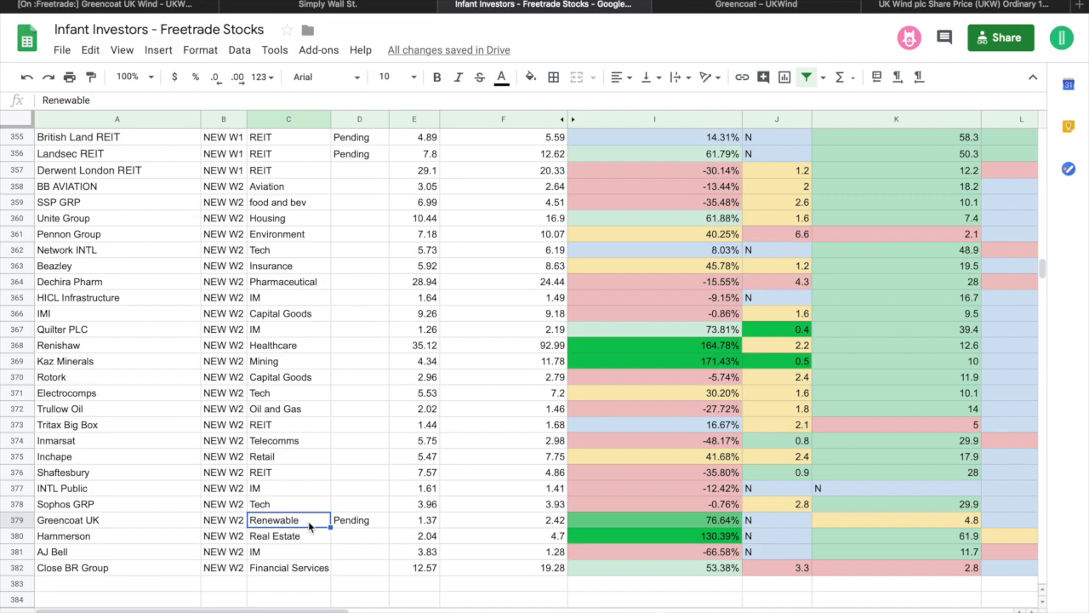
{"action": "left_click", "coordinate": [748, 7]}
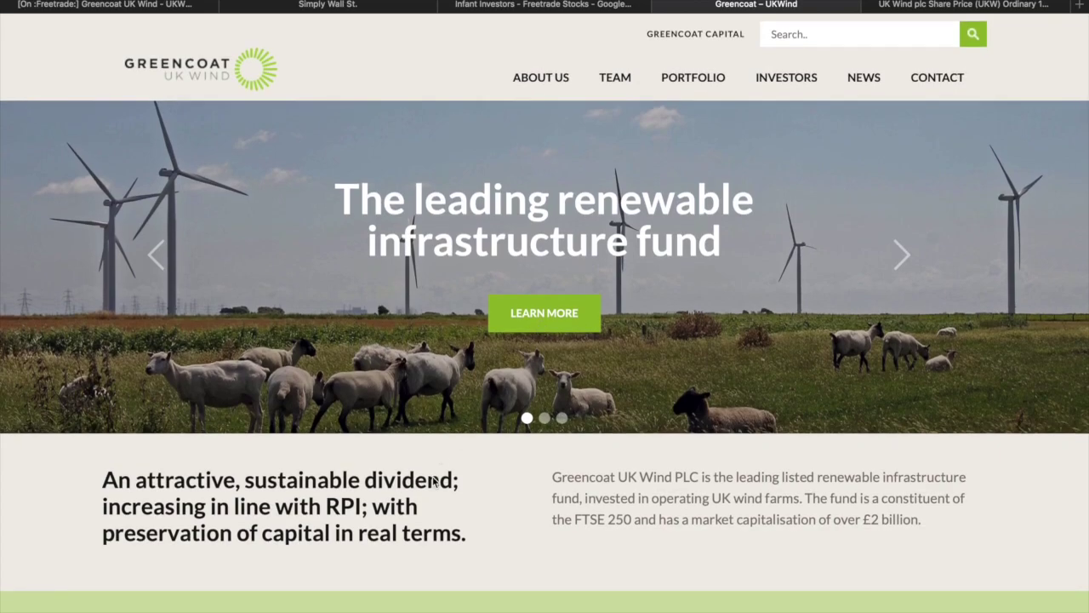
{"action": "scroll", "coordinate": [434, 481], "scroll_direction": "down", "scroll_amount": 2}
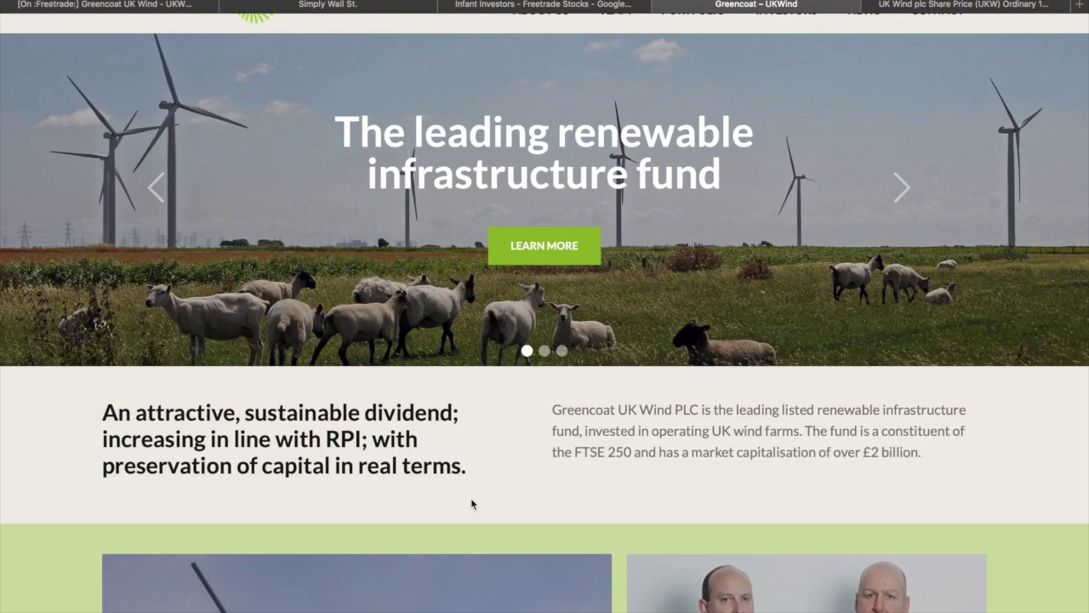
{"action": "left_click", "coordinate": [989, 7]}
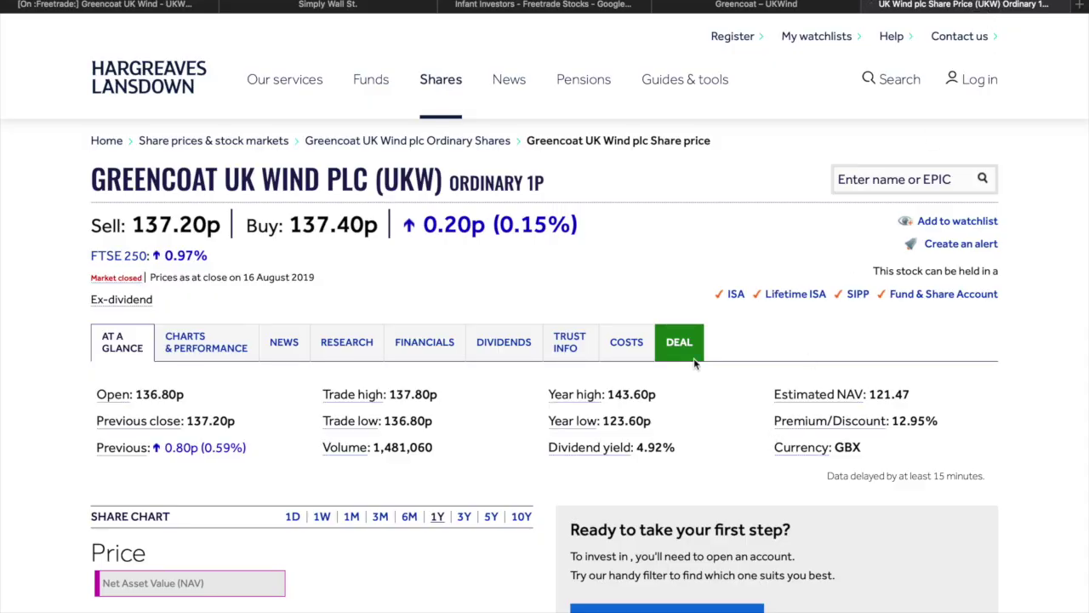
{"action": "left_click", "coordinate": [388, 8]}
{"action": "left_click", "coordinate": [500, 9]}
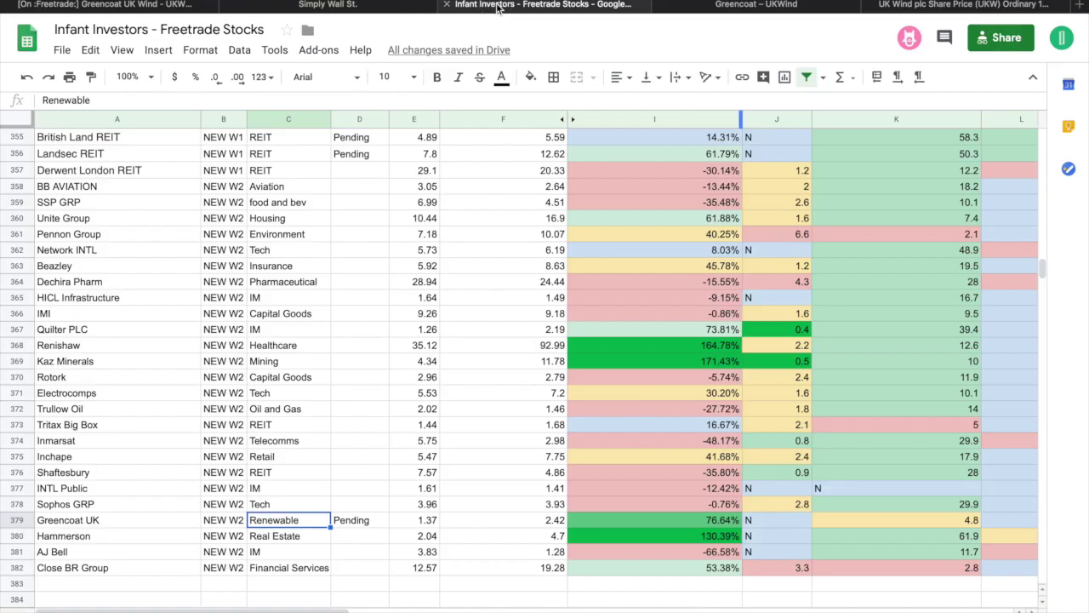
{"action": "scroll", "coordinate": [613, 528], "scroll_direction": "right", "scroll_amount": 3}
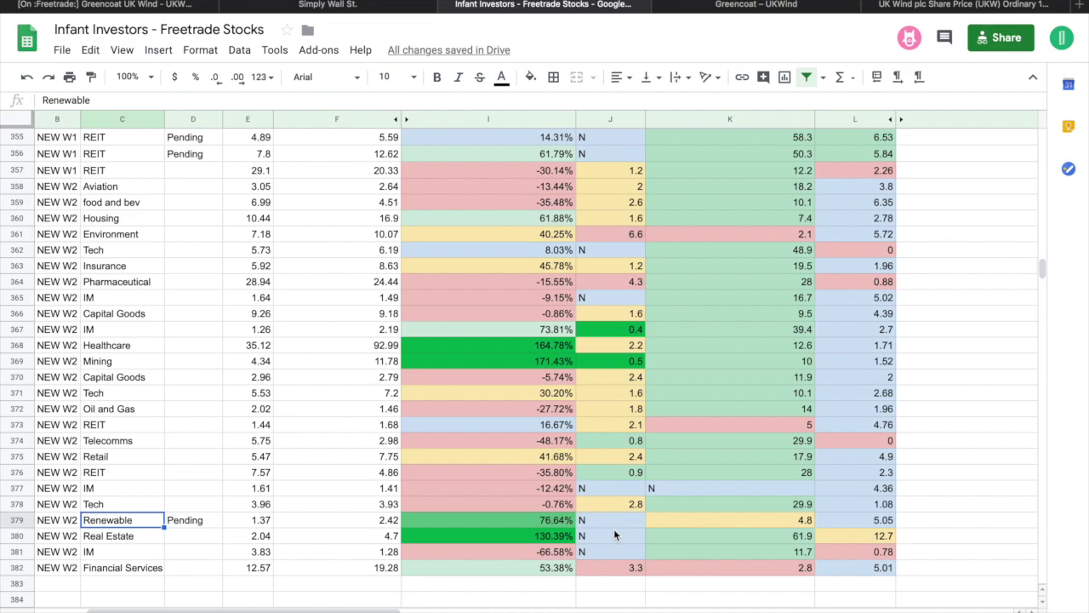
{"action": "scroll", "coordinate": [814, 529], "scroll_direction": "left", "scroll_amount": 3}
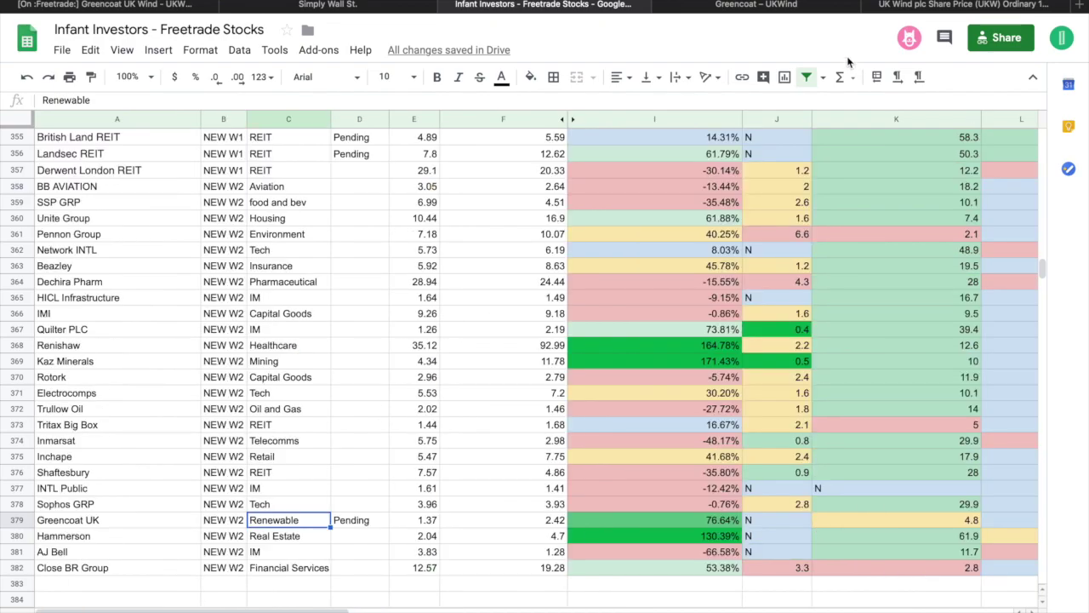
{"action": "left_click", "coordinate": [792, 8]}
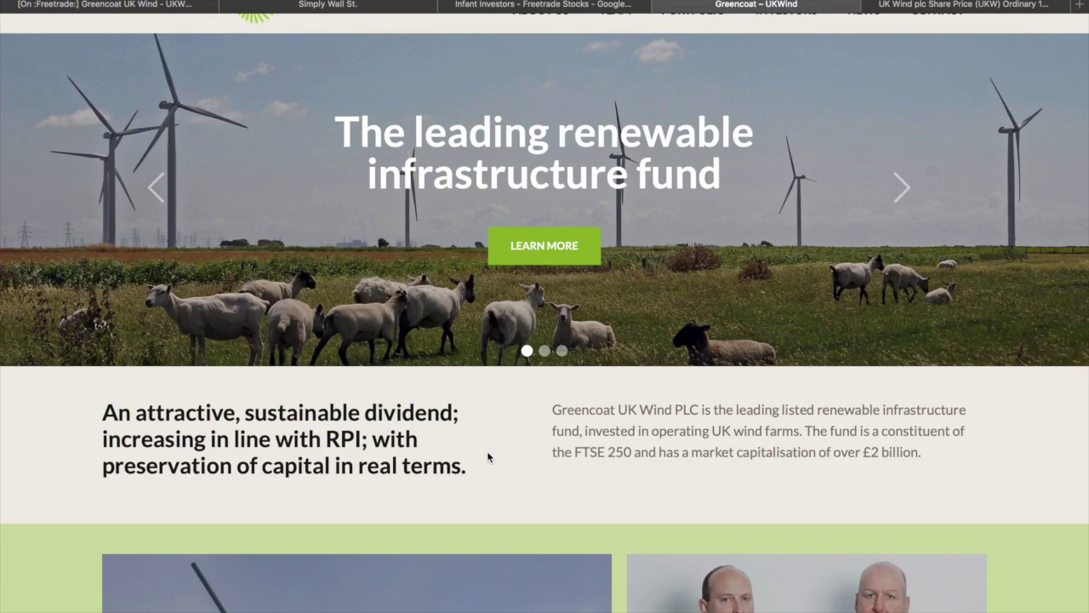
{"action": "scroll", "coordinate": [488, 457], "scroll_direction": "down", "scroll_amount": 5}
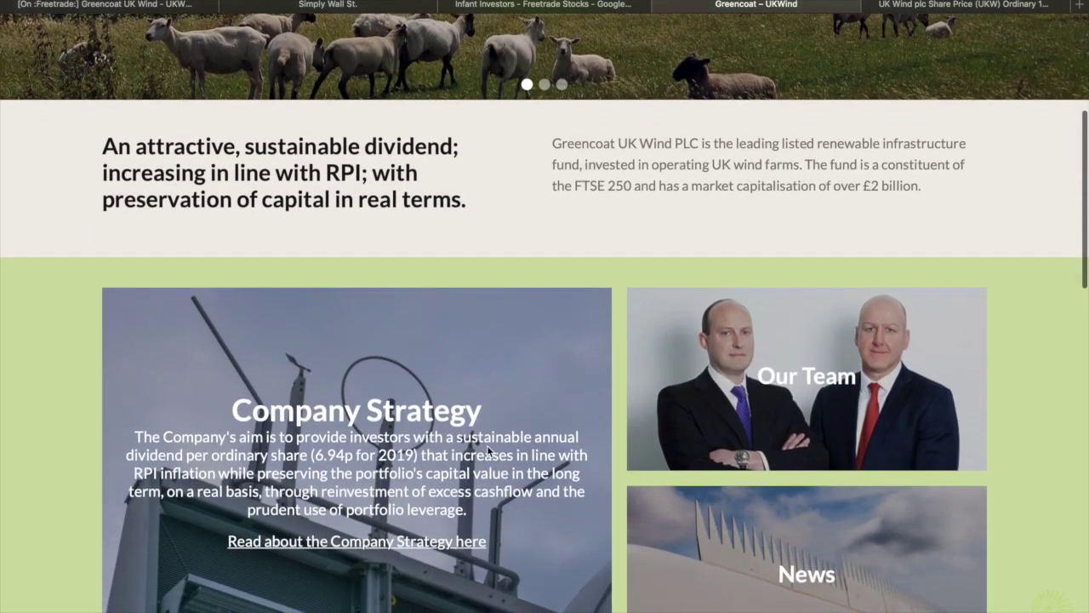
{"action": "scroll", "coordinate": [488, 451], "scroll_direction": "down", "scroll_amount": 2}
{"action": "scroll", "coordinate": [488, 451], "scroll_direction": "up", "scroll_amount": 8}
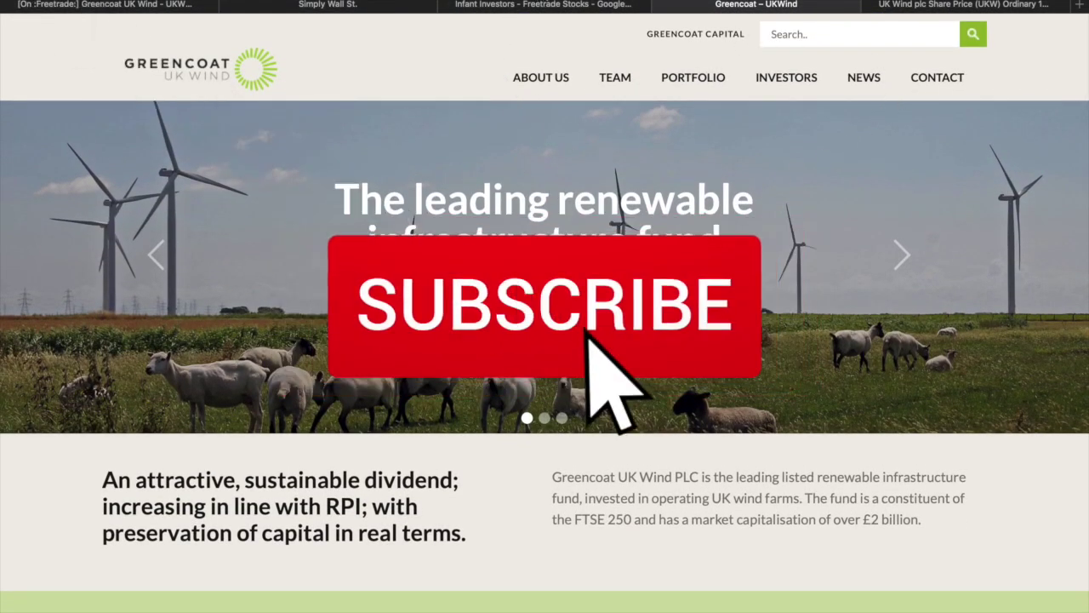
{"action": "left_click", "coordinate": [529, 4]}
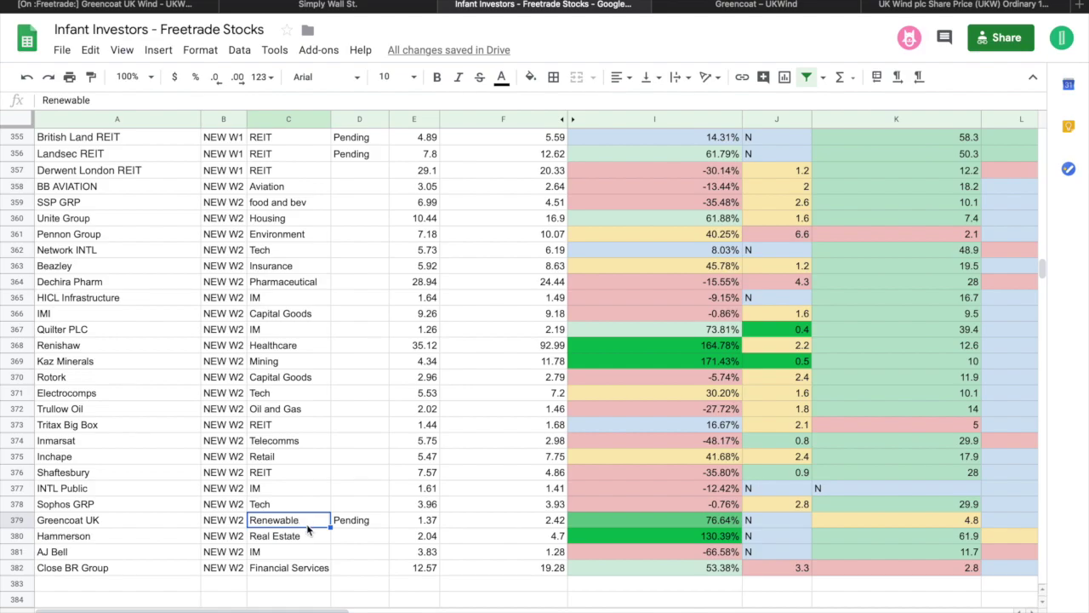
Step: Step across Greencoat UK's row past its 1.37 figure and move to Hammerson's name
{"action": "key", "text": "Right"}
{"action": "key", "text": "Right"}
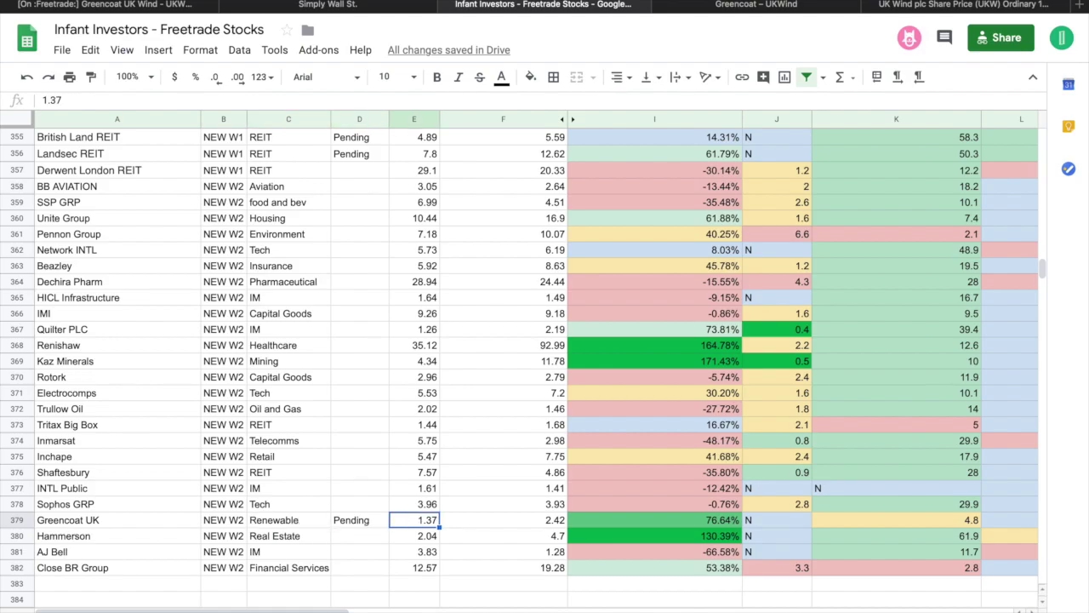
{"action": "key", "text": "Right"}
{"action": "key", "text": "Right"}
{"action": "key", "text": "Right"}
{"action": "key", "text": "Right"}
{"action": "key", "text": "Right"}
{"action": "key", "text": "Right"}
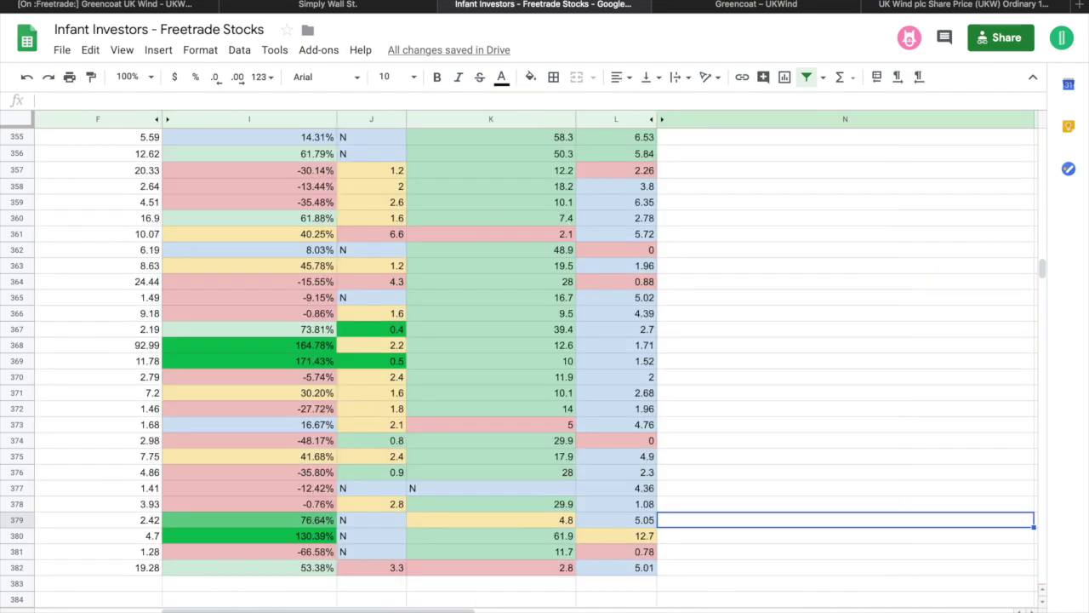
{"action": "key", "text": "Down"}
{"action": "key", "text": "Left"}
{"action": "key", "text": "Left"}
{"action": "key", "text": "Left"}
{"action": "key", "text": "Left"}
{"action": "key", "text": "Left"}
{"action": "key", "text": "Left"}
{"action": "key", "text": "Left"}
{"action": "key", "text": "Left"}
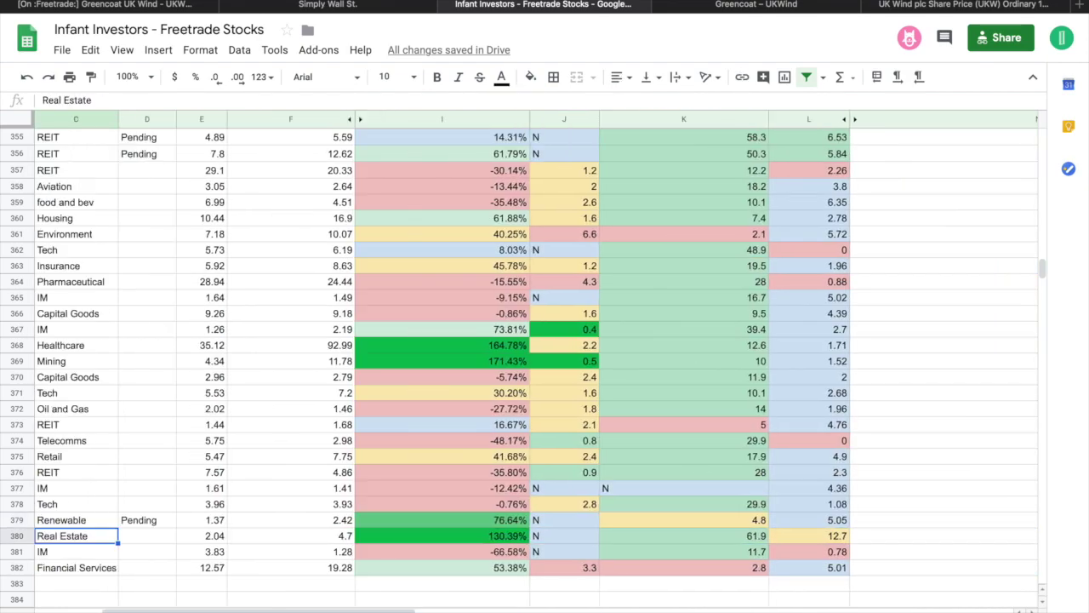
{"action": "key", "text": "Left"}
{"action": "key", "text": "Left"}
{"action": "key", "text": "Right"}
{"action": "key", "text": "Left"}
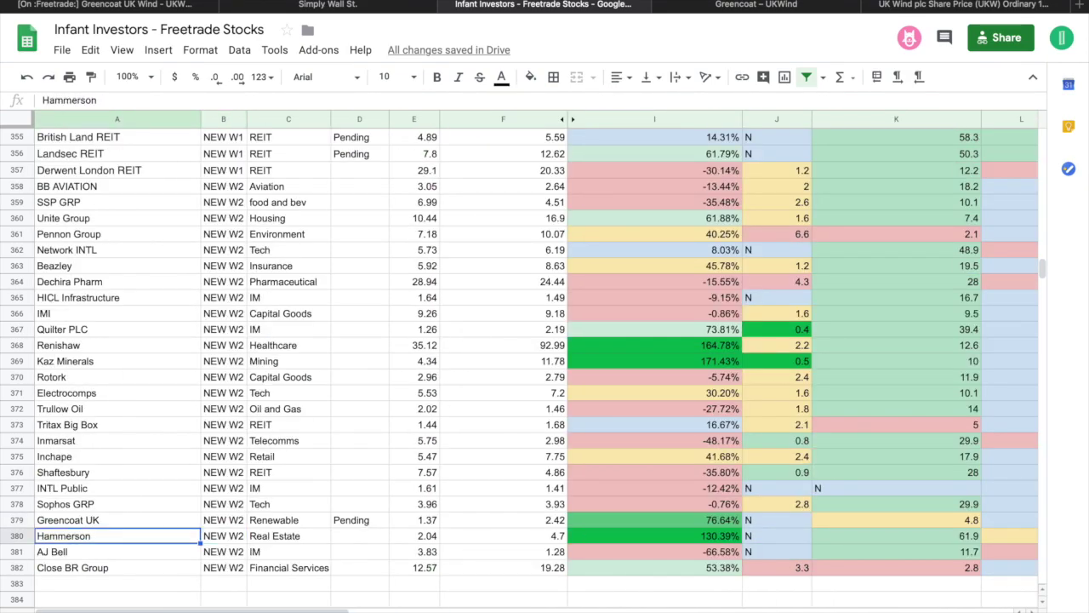
{"action": "key", "text": "Right"}
{"action": "key", "text": "Right"}
{"action": "key", "text": "Right"}
{"action": "key", "text": "Right"}
{"action": "key", "text": "Right"}
{"action": "key", "text": "Right"}
{"action": "key", "text": "Left"}
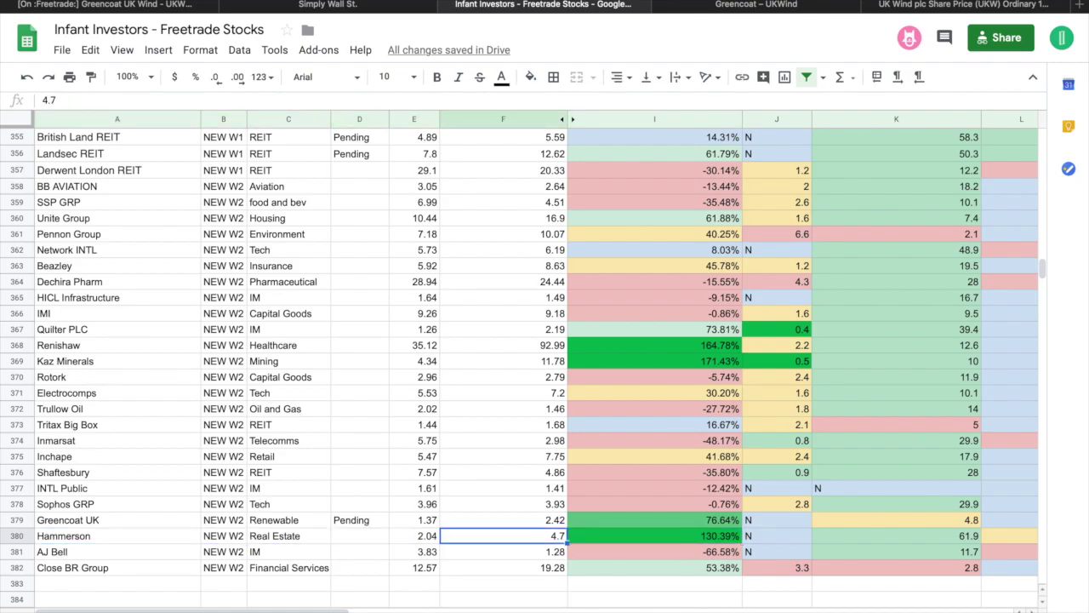
Step: Check Hammerson's figures: 130.39% growth formula, N in column J, 61.9 and 12.7
{"action": "key", "text": "Right"}
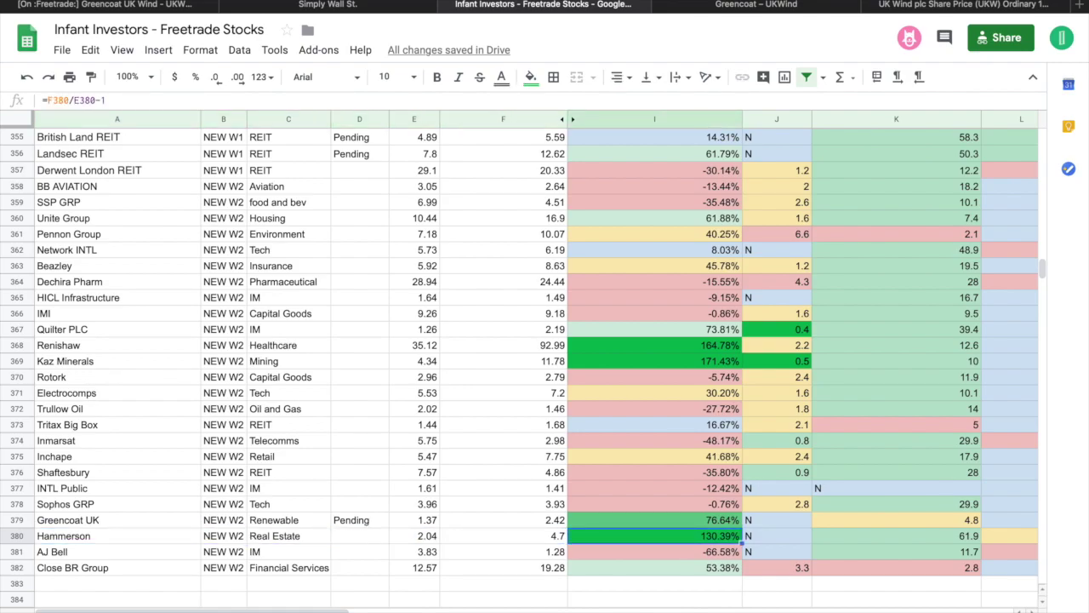
{"action": "key", "text": "Right"}
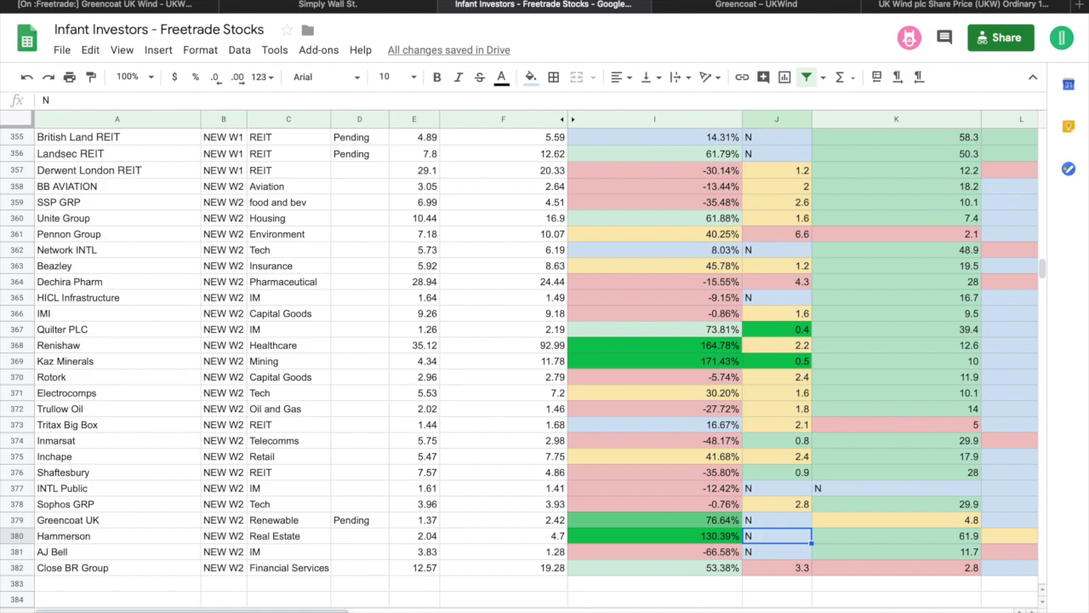
{"action": "scroll", "coordinate": [544, 358], "scroll_direction": "right", "scroll_amount": 5}
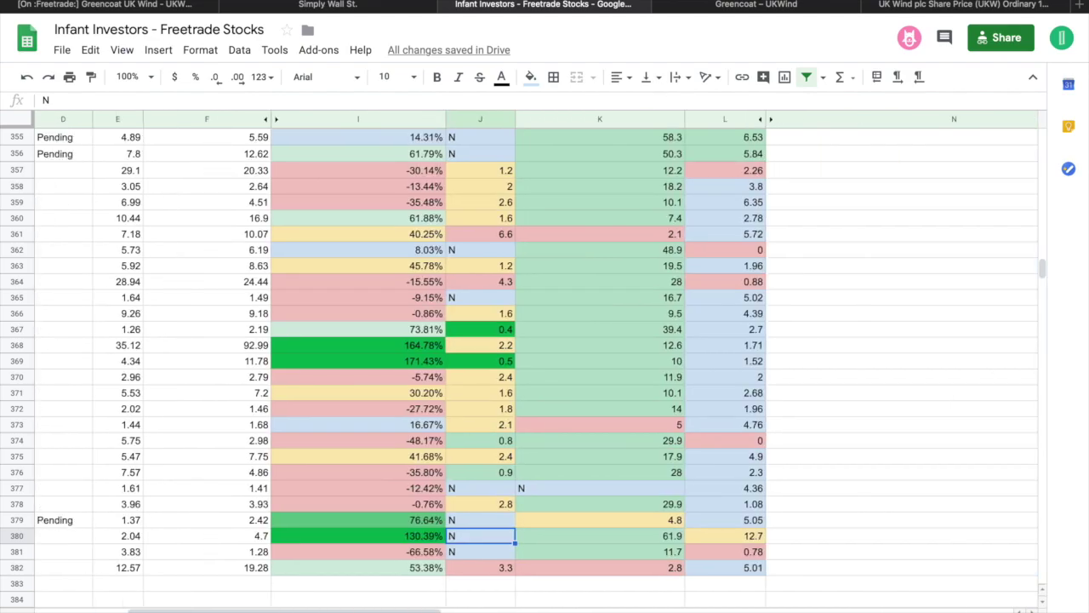
{"action": "key", "text": "Right"}
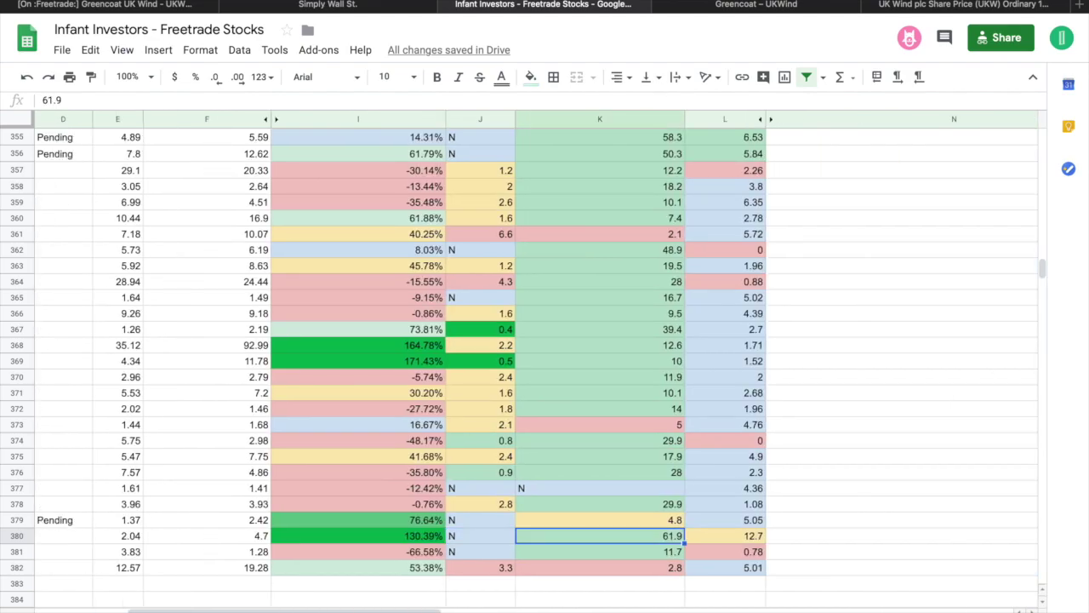
{"action": "key", "text": "Right"}
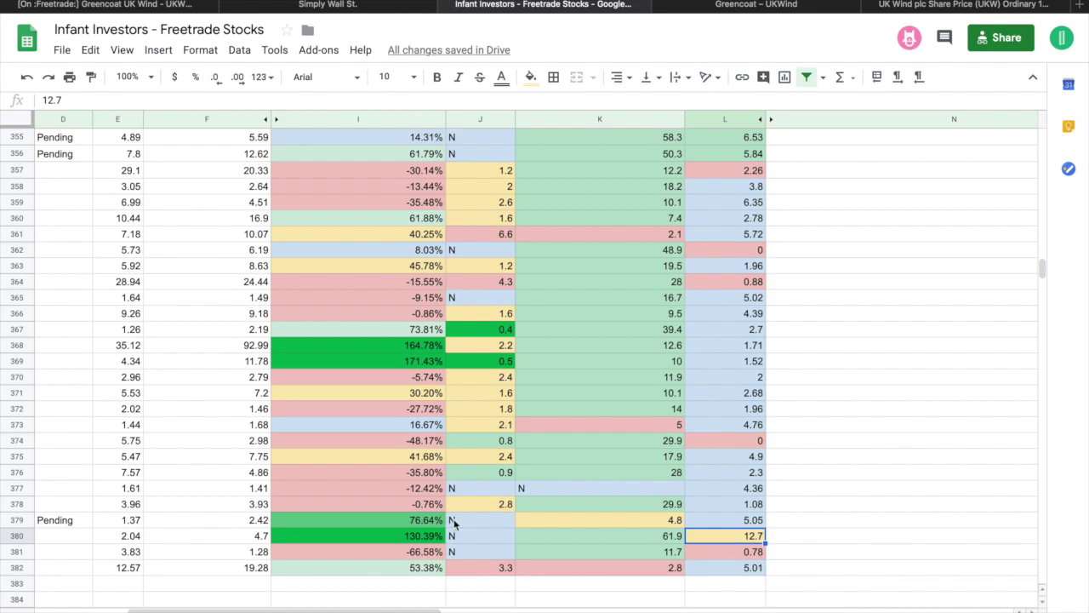
{"action": "scroll", "coordinate": [505, 534], "scroll_direction": "left", "scroll_amount": 5}
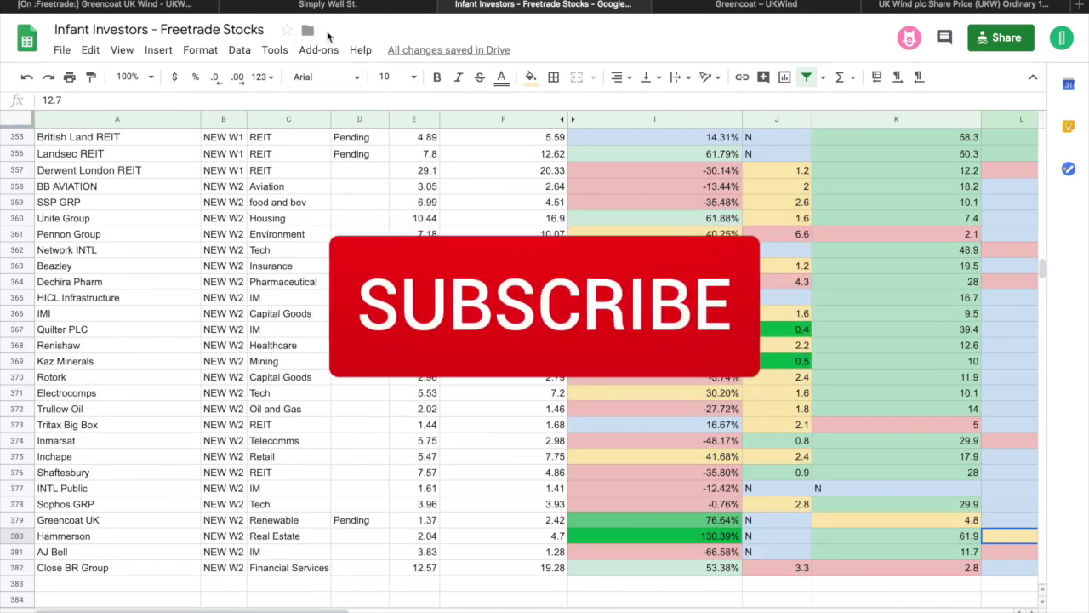
Step: Look over Hammerson's HMSO share price chart on Simply Wall St, from UK£4.92 down to UK£2.04
{"action": "left_click", "coordinate": [355, 7]}
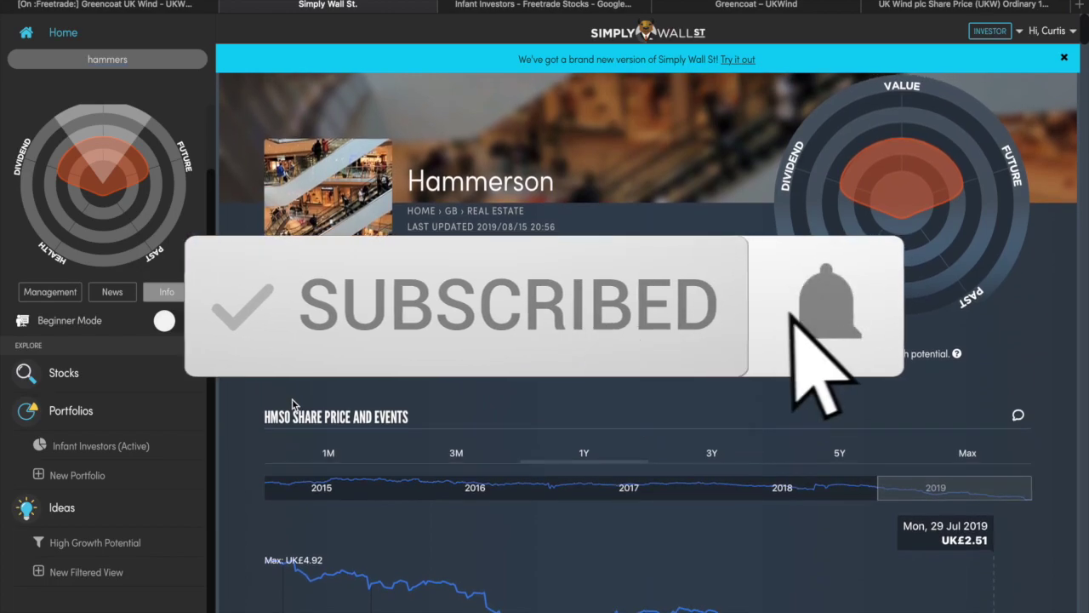
{"action": "scroll", "coordinate": [215, 478], "scroll_direction": "down", "scroll_amount": 3}
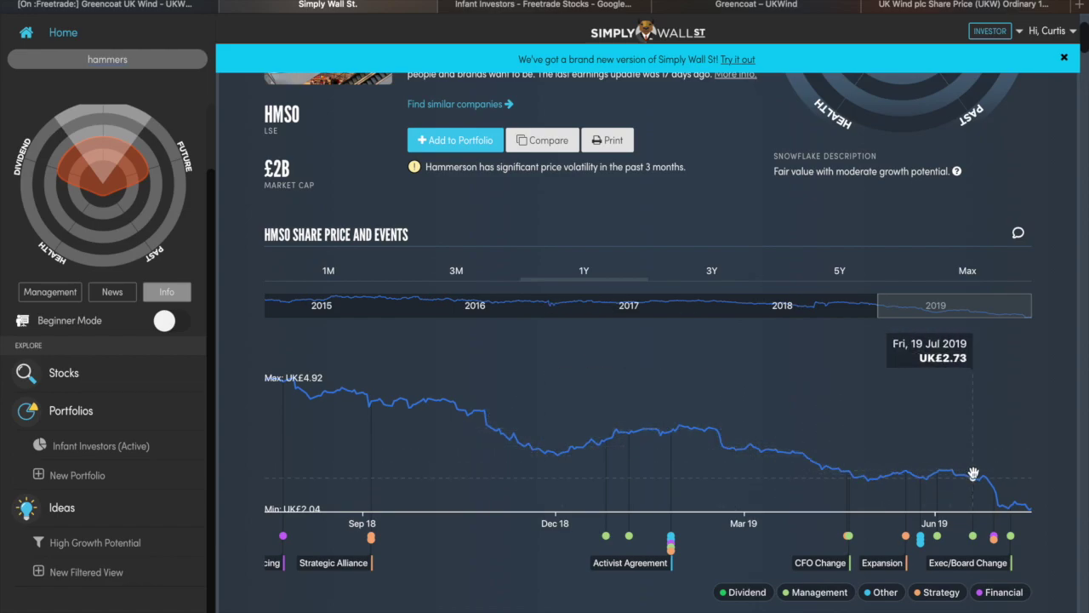
{"action": "scroll", "coordinate": [231, 417], "scroll_direction": "up", "scroll_amount": 1}
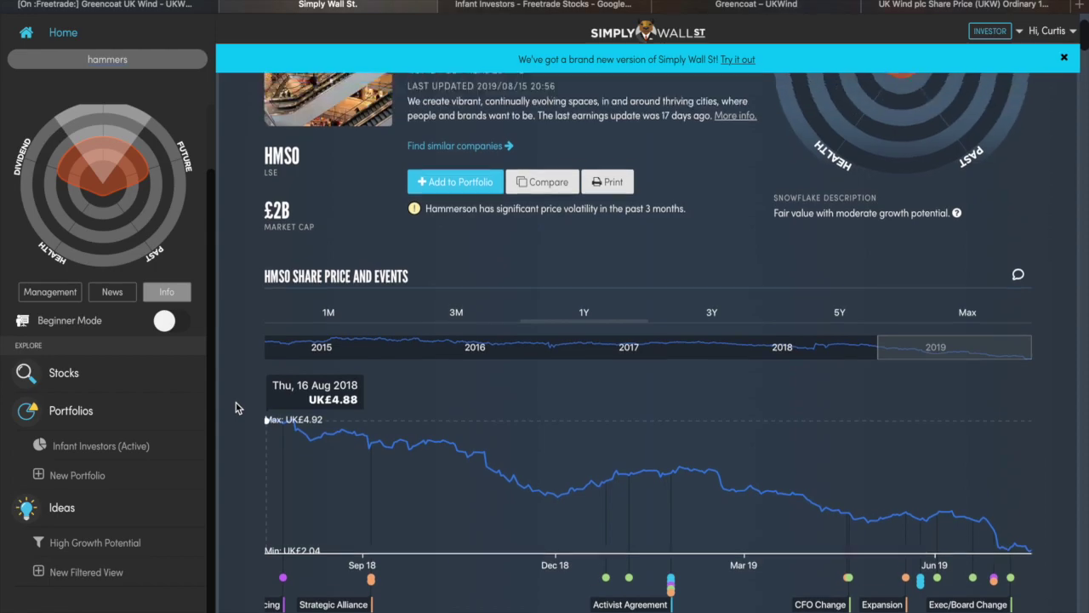
{"action": "scroll", "coordinate": [235, 406], "scroll_direction": "up", "scroll_amount": 1}
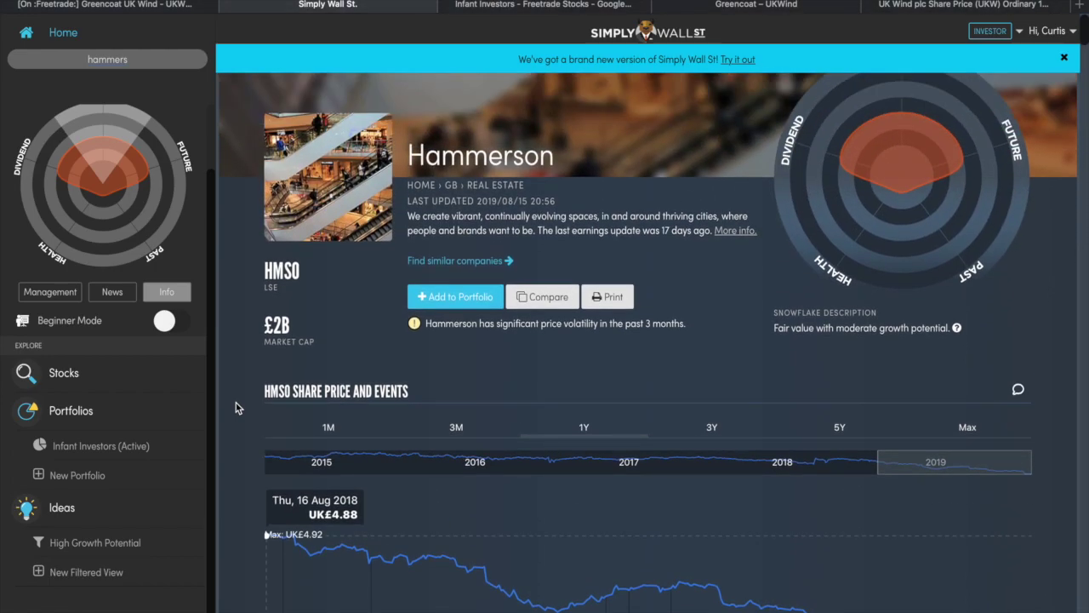
{"action": "scroll", "coordinate": [236, 403], "scroll_direction": "up", "scroll_amount": 1}
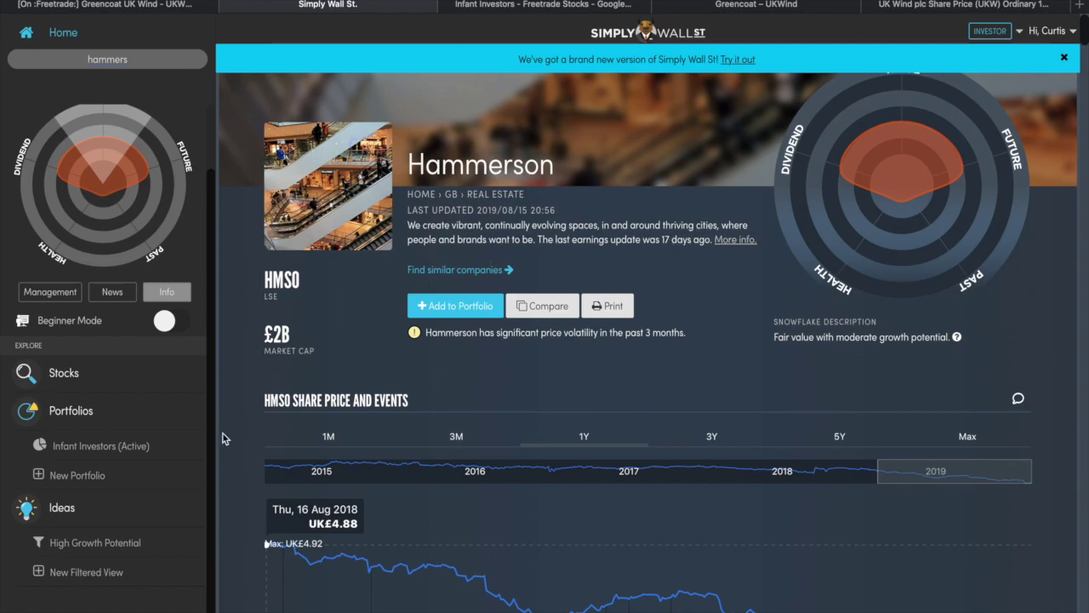
{"action": "scroll", "coordinate": [225, 440], "scroll_direction": "down", "scroll_amount": 2}
{"action": "scroll", "coordinate": [225, 440], "scroll_direction": "down", "scroll_amount": 2}
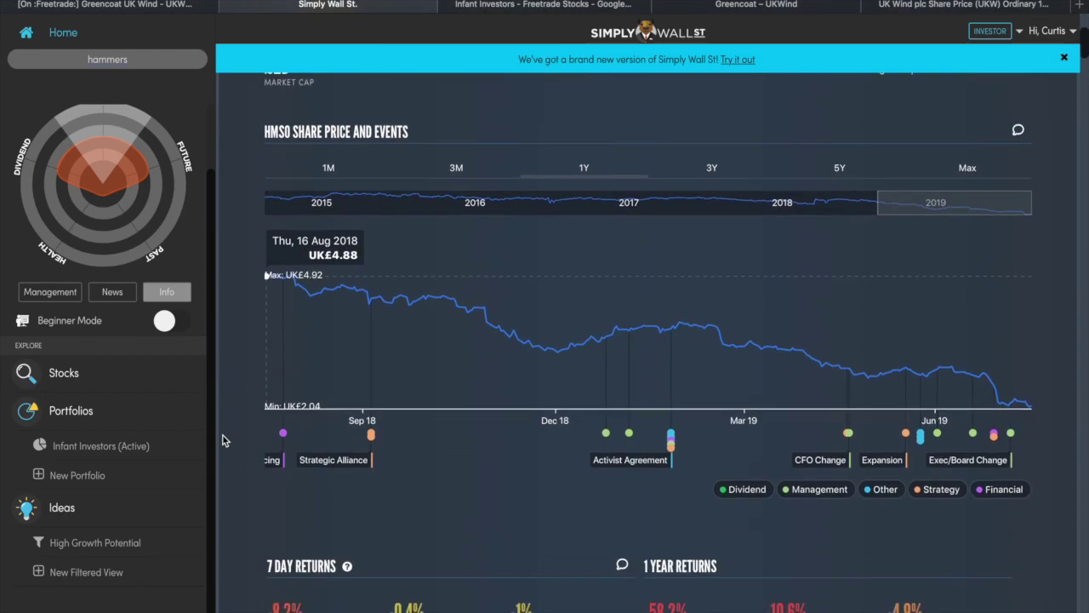
Step: Read Hammerson's 0.3x price-to-book valuation and 61.9% forecast earnings growth, down to Past Performance
{"action": "scroll", "coordinate": [225, 440], "scroll_direction": "down", "scroll_amount": 6}
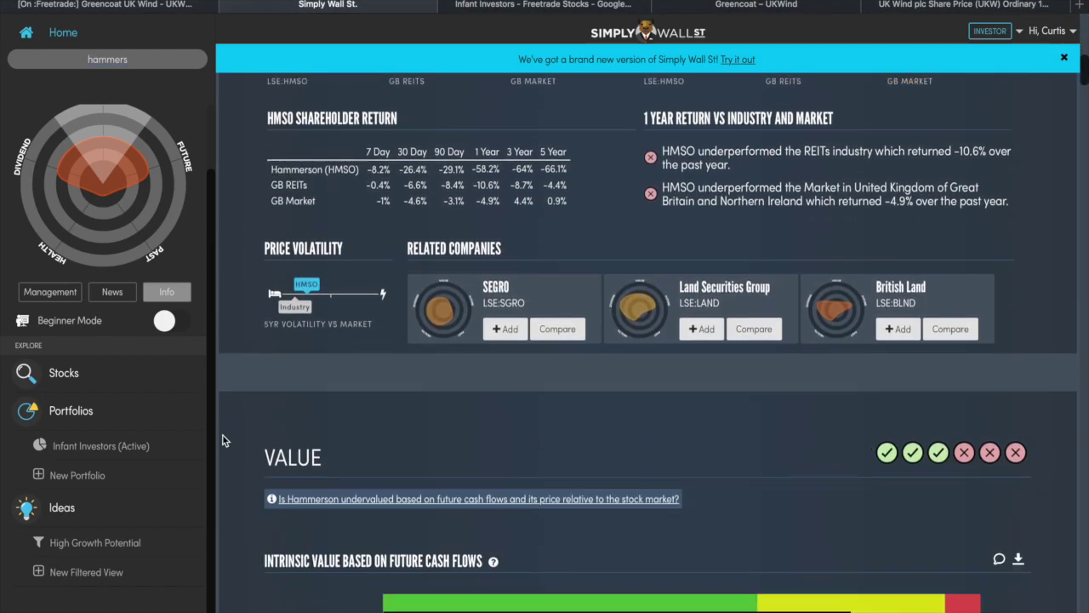
{"action": "scroll", "coordinate": [224, 440], "scroll_direction": "down", "scroll_amount": 2}
{"action": "scroll", "coordinate": [589, 563], "scroll_direction": "down", "scroll_amount": 3}
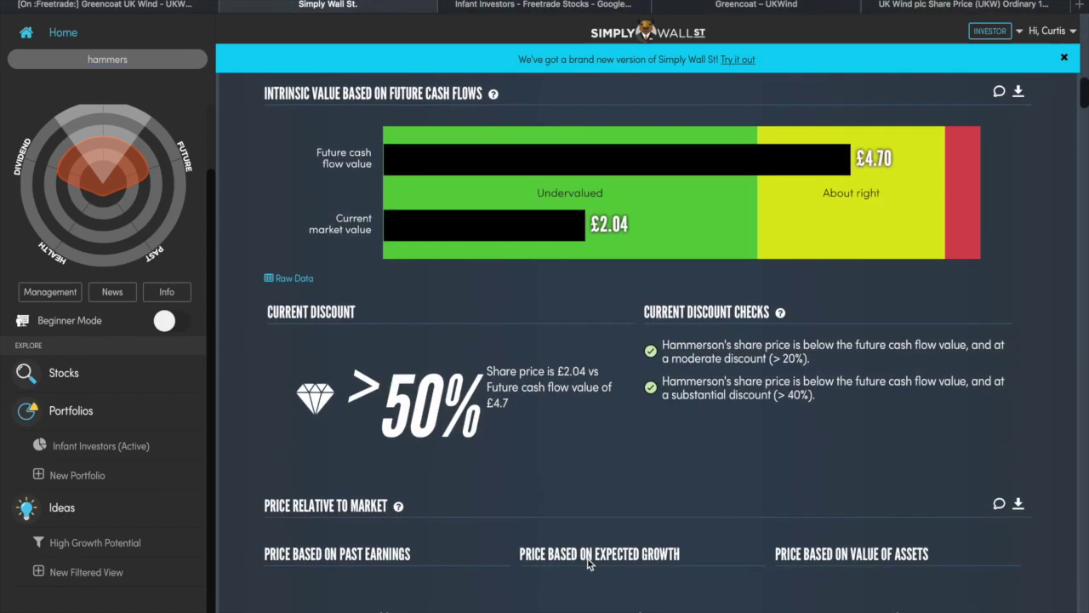
{"action": "scroll", "coordinate": [589, 563], "scroll_direction": "down", "scroll_amount": 3}
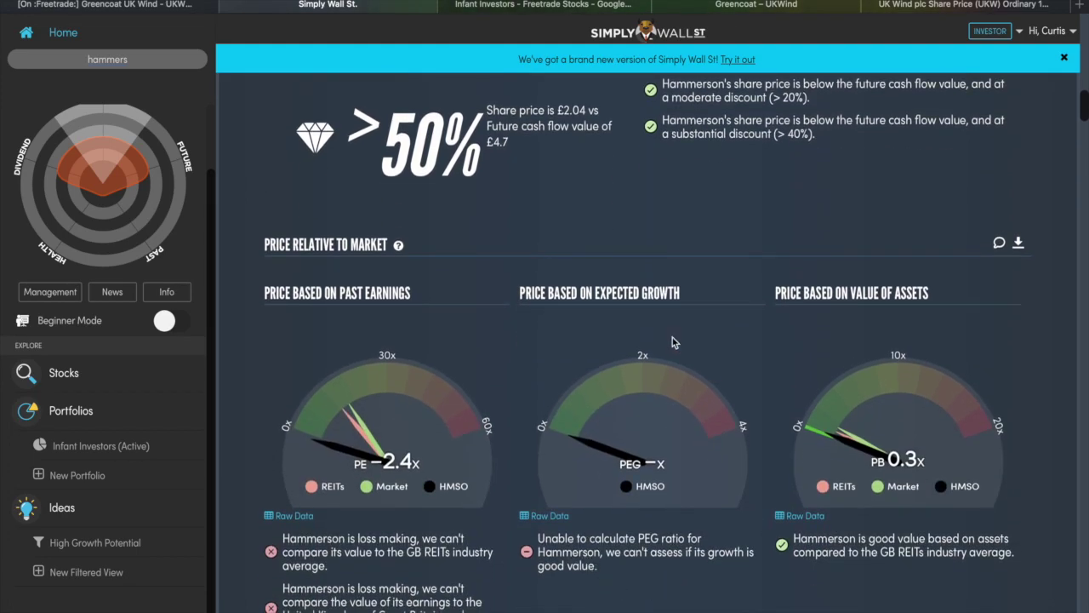
{"action": "scroll", "coordinate": [707, 606], "scroll_direction": "down", "scroll_amount": 2}
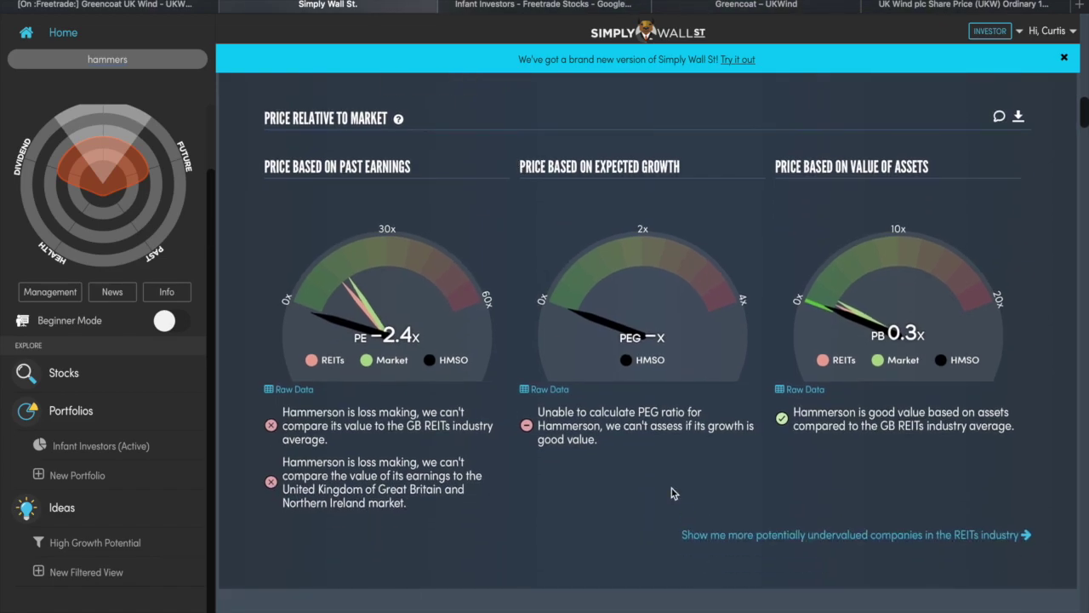
{"action": "scroll", "coordinate": [671, 493], "scroll_direction": "down", "scroll_amount": 5}
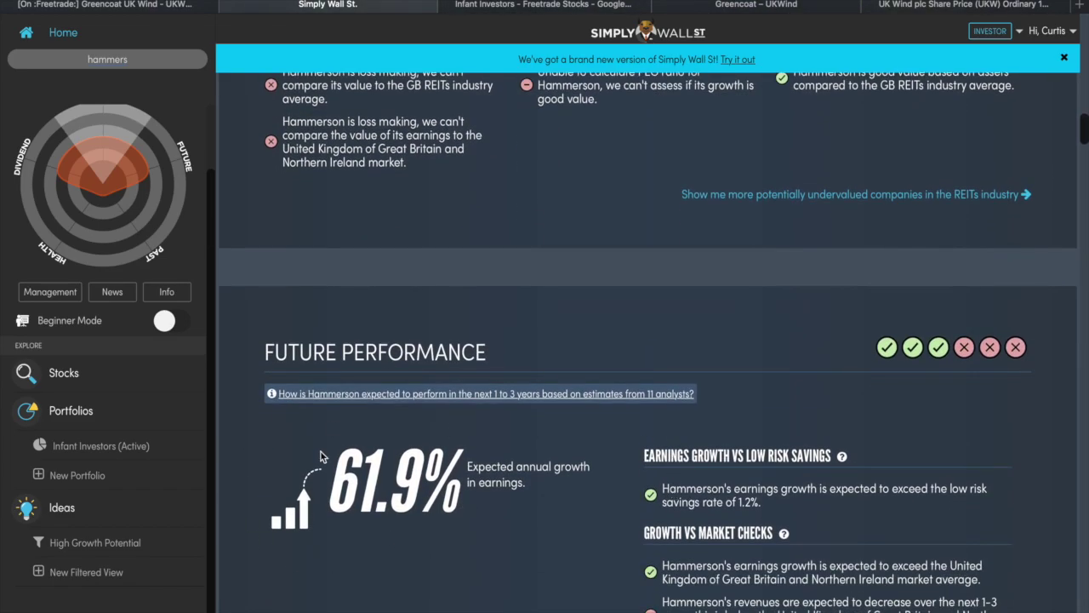
{"action": "scroll", "coordinate": [439, 577], "scroll_direction": "down", "scroll_amount": 2}
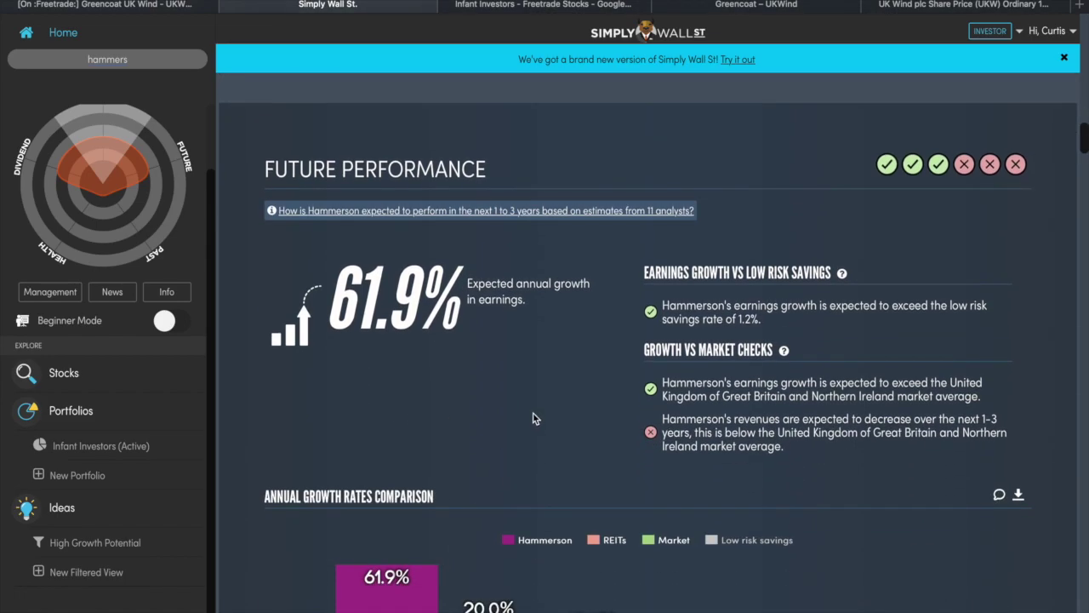
{"action": "scroll", "coordinate": [535, 418], "scroll_direction": "down", "scroll_amount": 3}
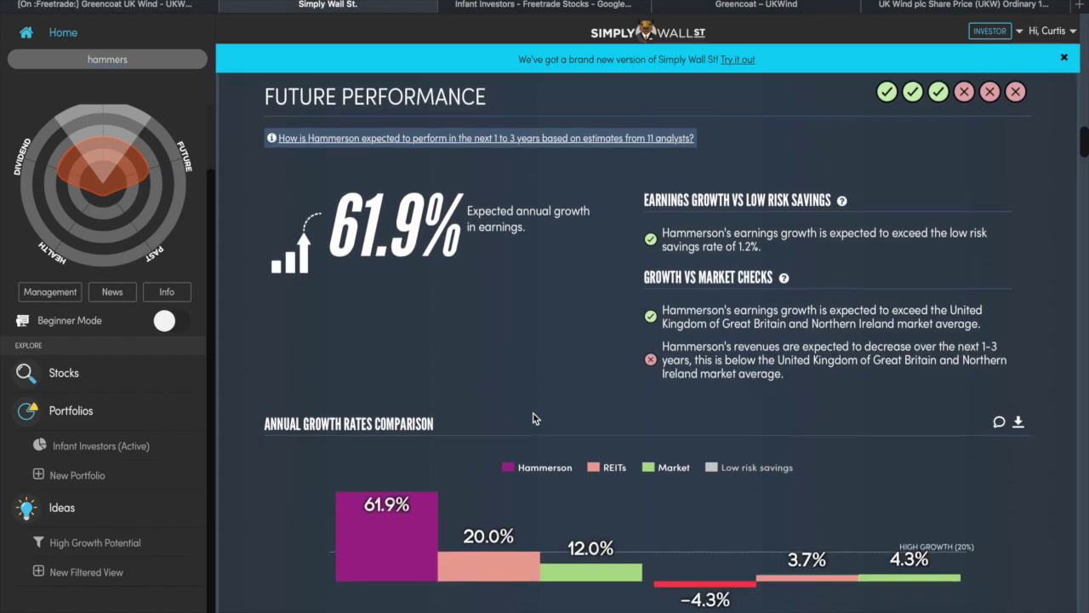
{"action": "scroll", "coordinate": [284, 505], "scroll_direction": "down", "scroll_amount": 1}
{"action": "scroll", "coordinate": [282, 501], "scroll_direction": "down", "scroll_amount": 10}
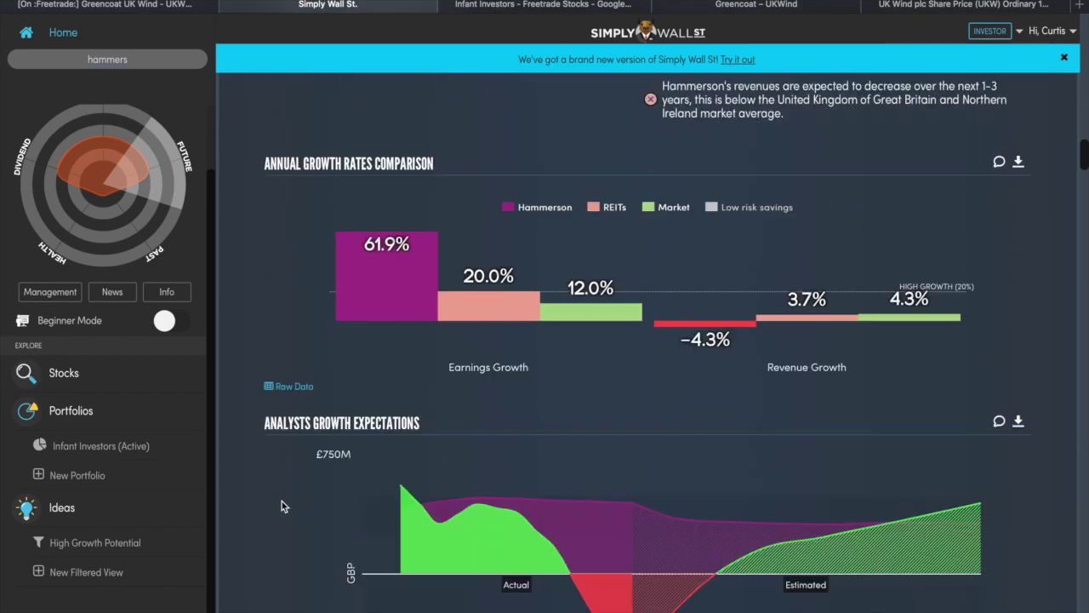
Step: Check Hammerson's balance sheet, debt warnings and 12.7% dividend yield, then return to the spreadsheet
{"action": "scroll", "coordinate": [282, 501], "scroll_direction": "down", "scroll_amount": 20}
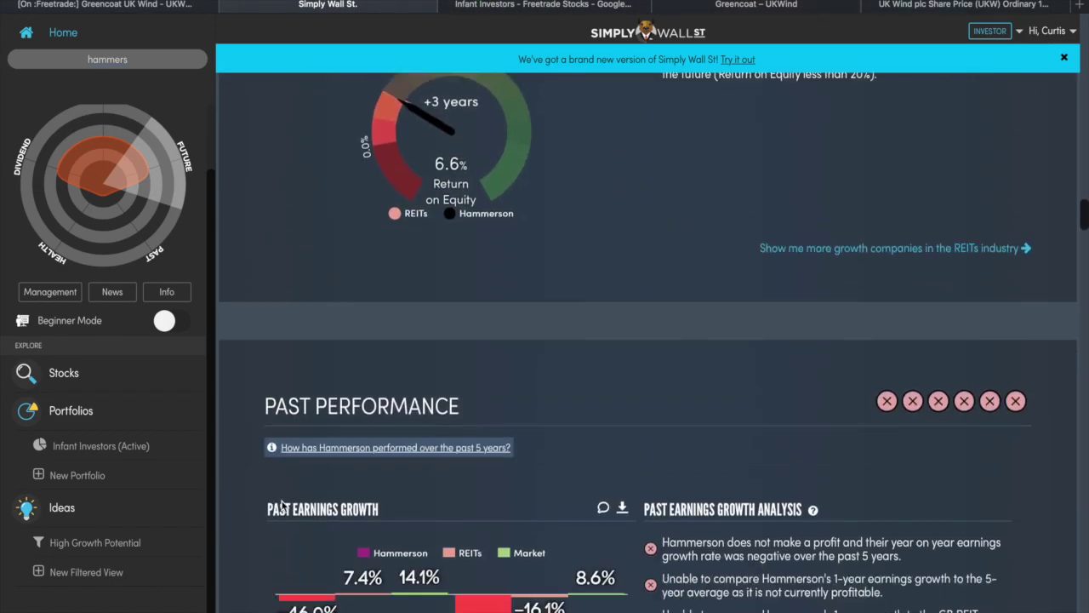
{"action": "scroll", "coordinate": [282, 502], "scroll_direction": "down", "scroll_amount": 8}
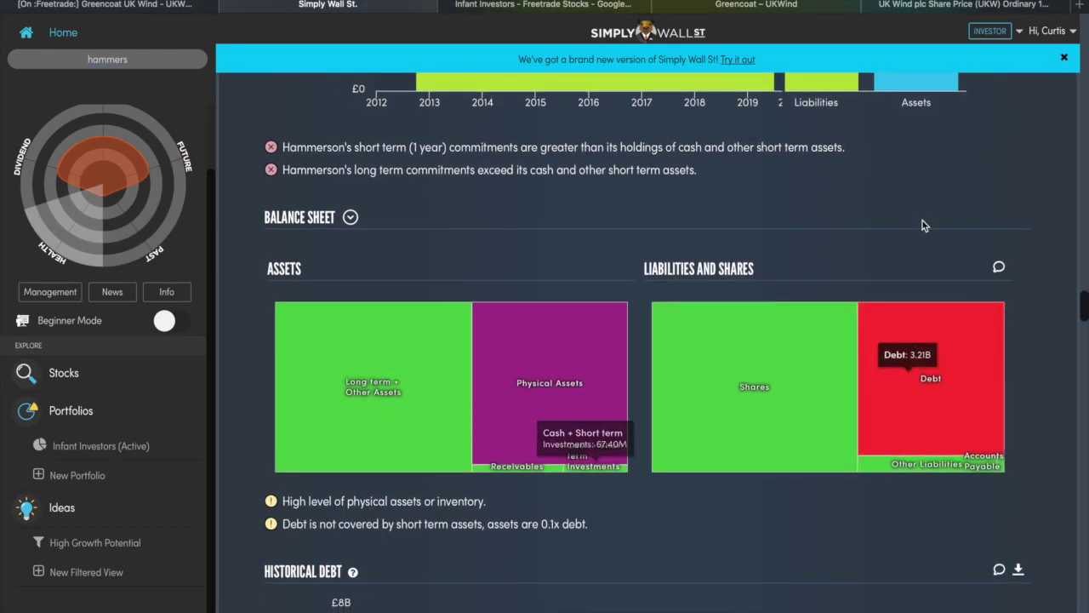
{"action": "scroll", "coordinate": [621, 507], "scroll_direction": "down", "scroll_amount": 3}
{"action": "scroll", "coordinate": [622, 506], "scroll_direction": "down", "scroll_amount": 1}
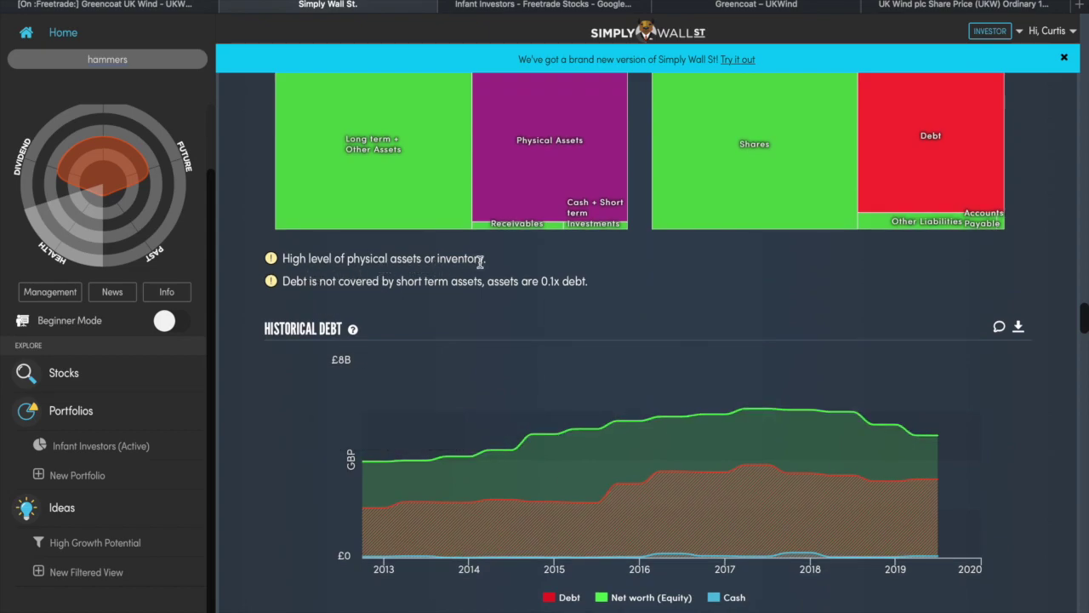
{"action": "scroll", "coordinate": [466, 271], "scroll_direction": "up", "scroll_amount": 1}
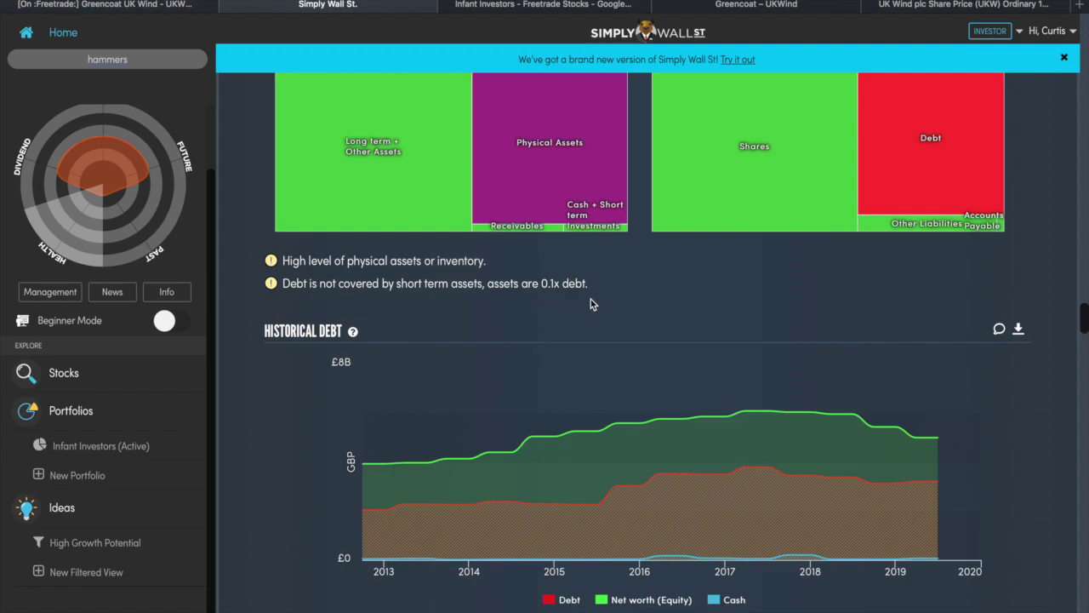
{"action": "scroll", "coordinate": [591, 298], "scroll_direction": "down", "scroll_amount": 2}
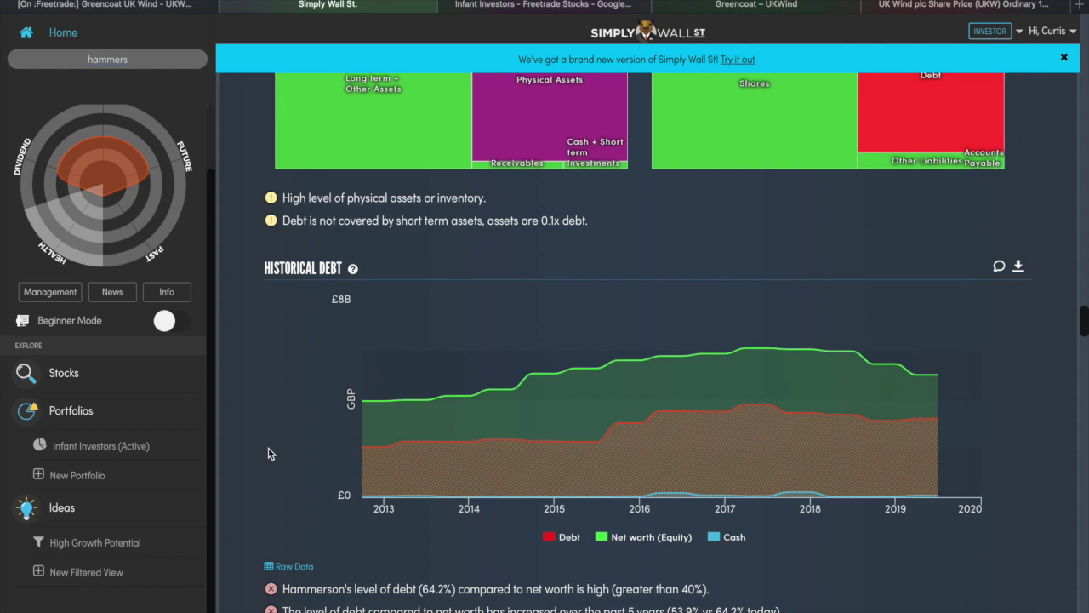
{"action": "scroll", "coordinate": [268, 453], "scroll_direction": "up", "scroll_amount": 3}
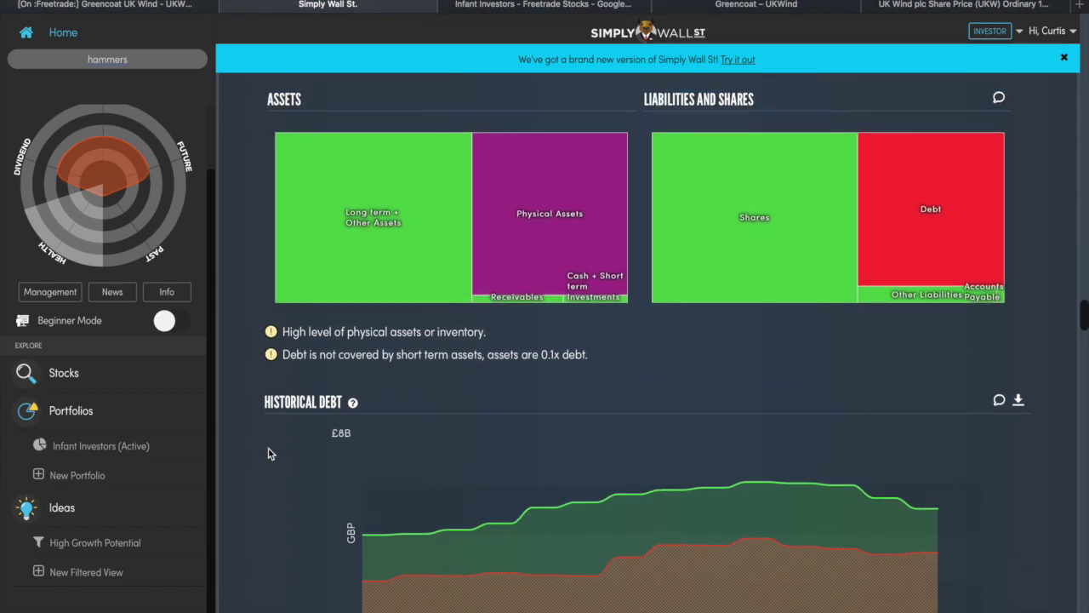
{"action": "scroll", "coordinate": [268, 453], "scroll_direction": "down", "scroll_amount": 6}
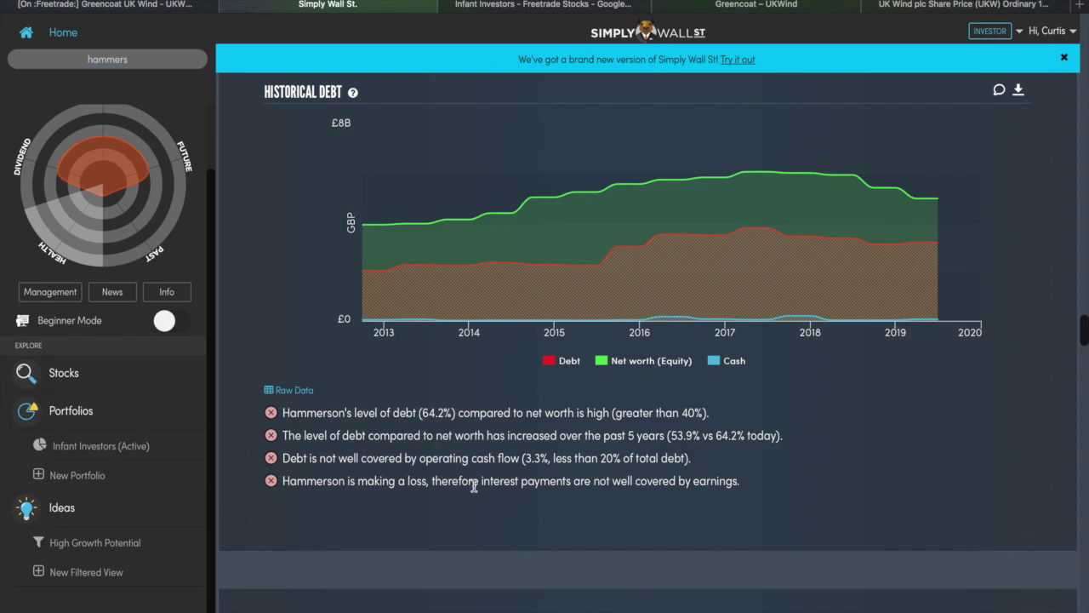
{"action": "scroll", "coordinate": [595, 493], "scroll_direction": "down", "scroll_amount": 3}
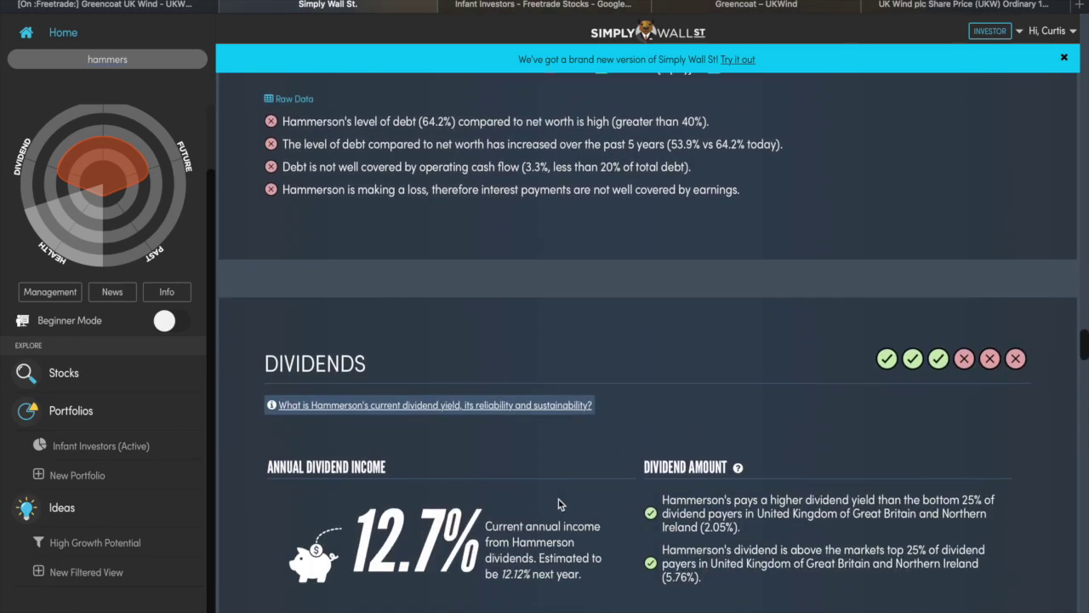
{"action": "scroll", "coordinate": [559, 504], "scroll_direction": "up", "scroll_amount": 20}
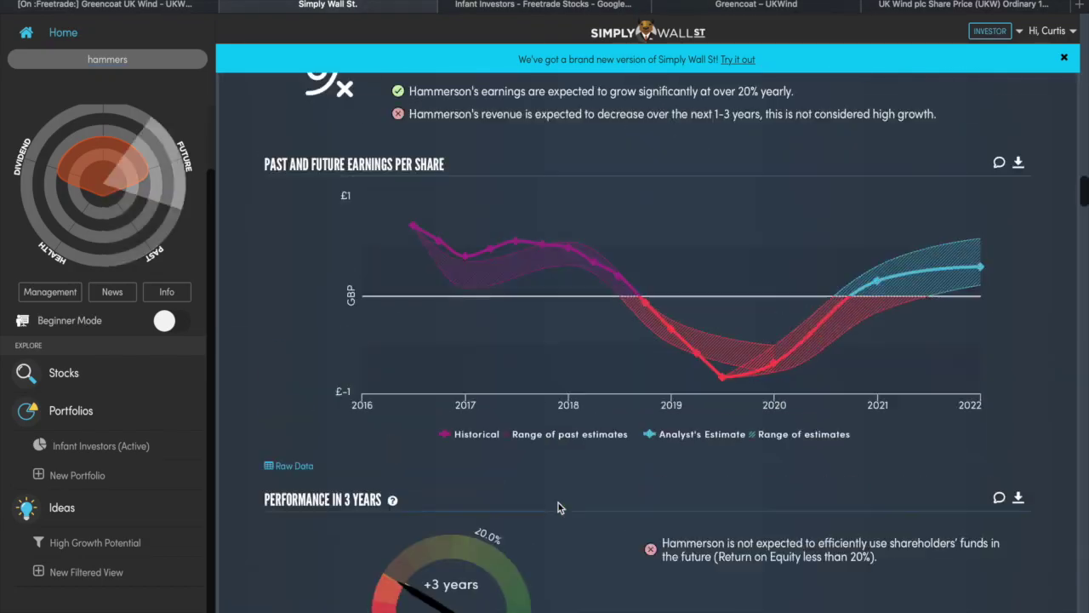
{"action": "scroll", "coordinate": [558, 502], "scroll_direction": "up", "scroll_amount": 10}
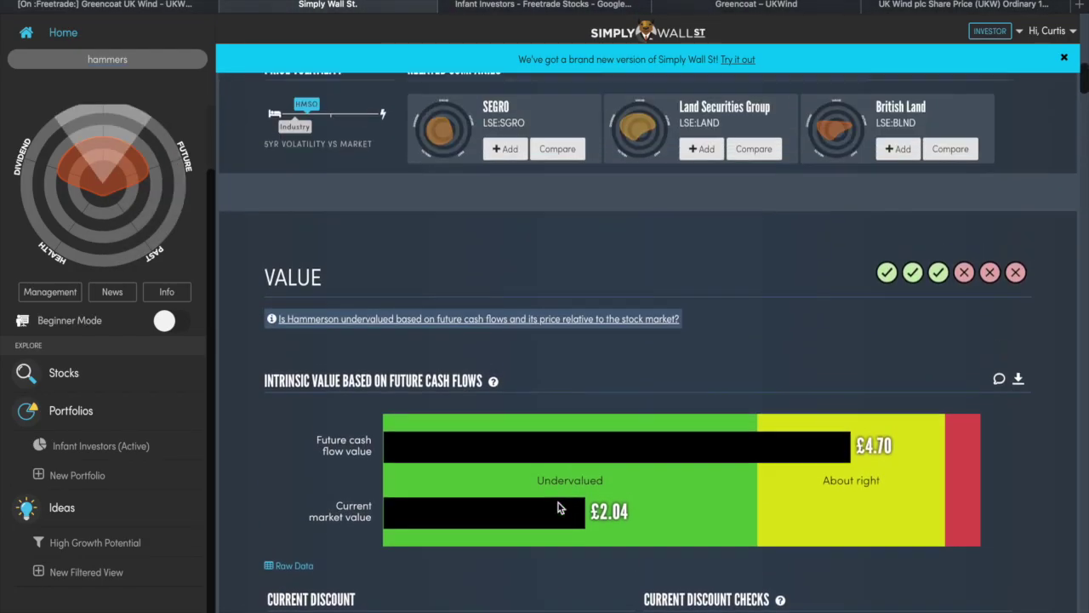
{"action": "scroll", "coordinate": [485, 588], "scroll_direction": "down", "scroll_amount": 6}
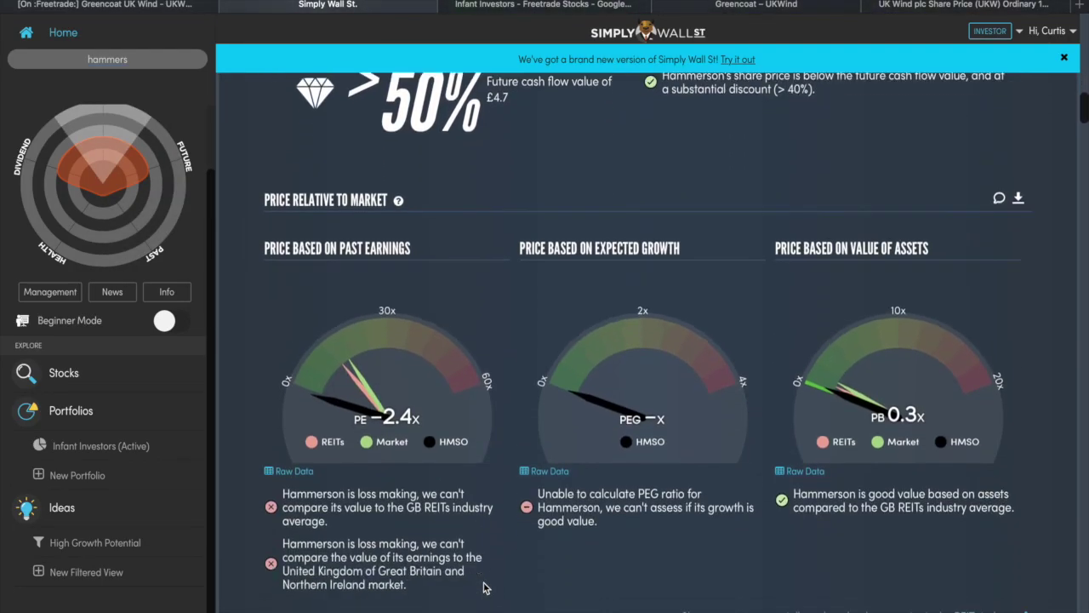
{"action": "scroll", "coordinate": [483, 588], "scroll_direction": "down", "scroll_amount": 15}
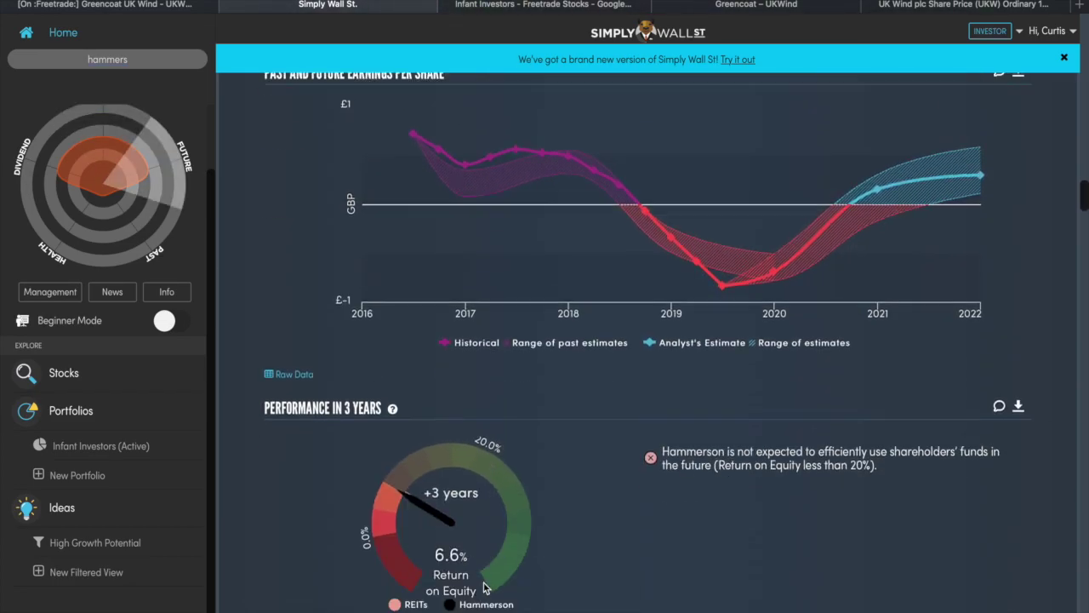
{"action": "left_click", "coordinate": [597, 10]}
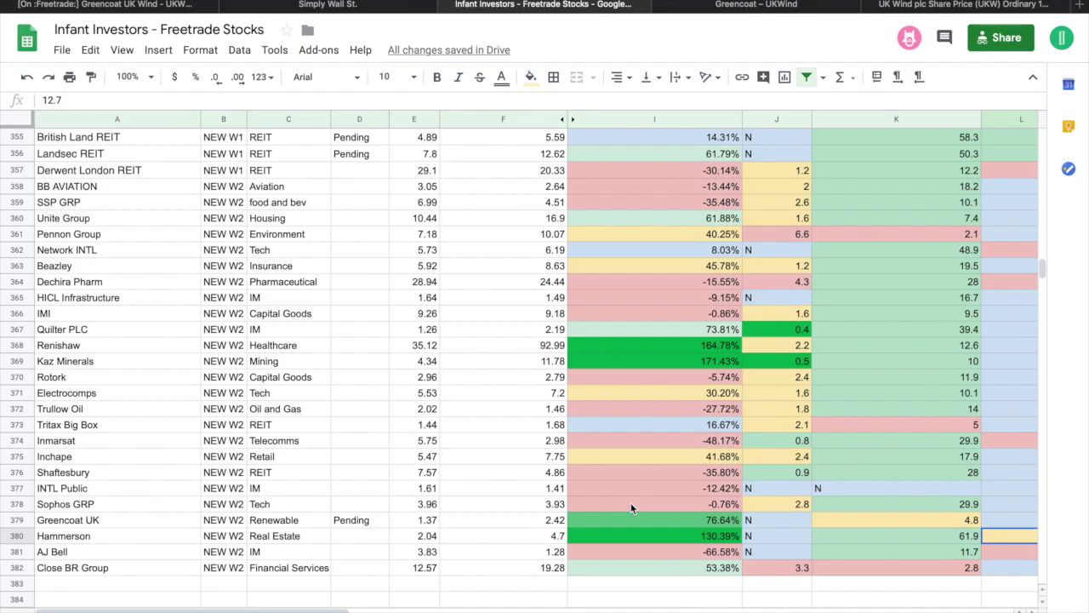
{"action": "scroll", "coordinate": [630, 508], "scroll_direction": "right", "scroll_amount": 3}
{"action": "scroll", "coordinate": [631, 508], "scroll_direction": "down", "scroll_amount": 1}
{"action": "scroll", "coordinate": [630, 502], "scroll_direction": "left", "scroll_amount": 3}
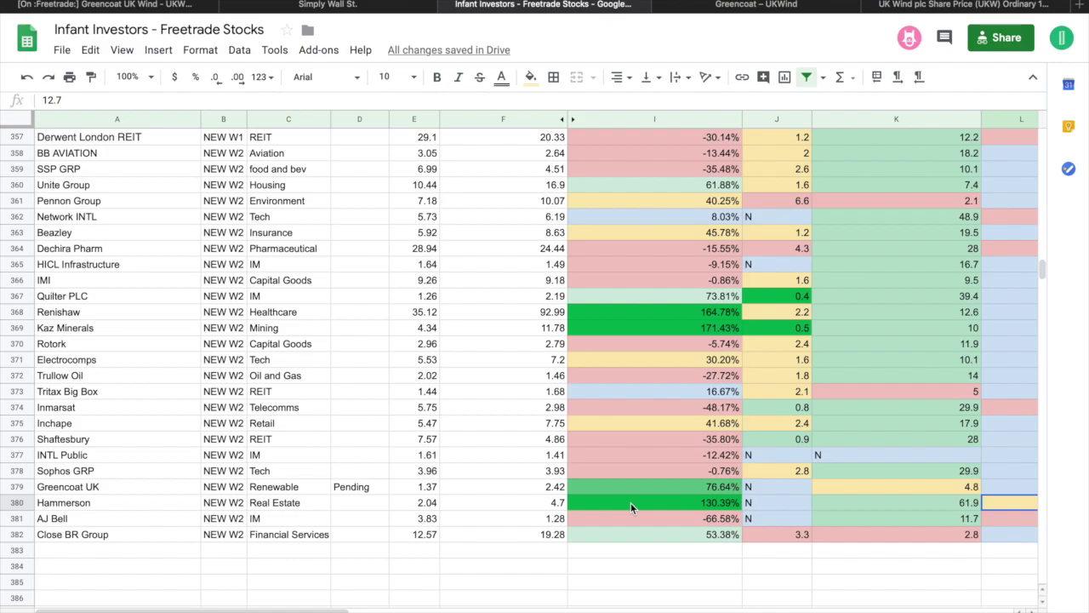
{"action": "scroll", "coordinate": [630, 502], "scroll_direction": "right", "scroll_amount": 2}
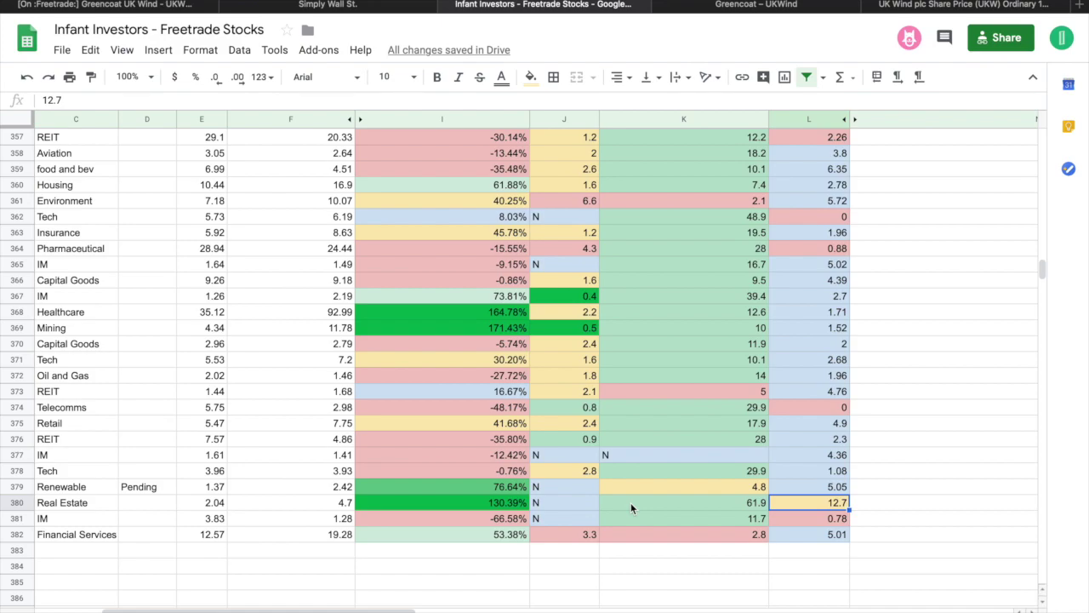
{"action": "scroll", "coordinate": [449, 502], "scroll_direction": "left", "scroll_amount": 2}
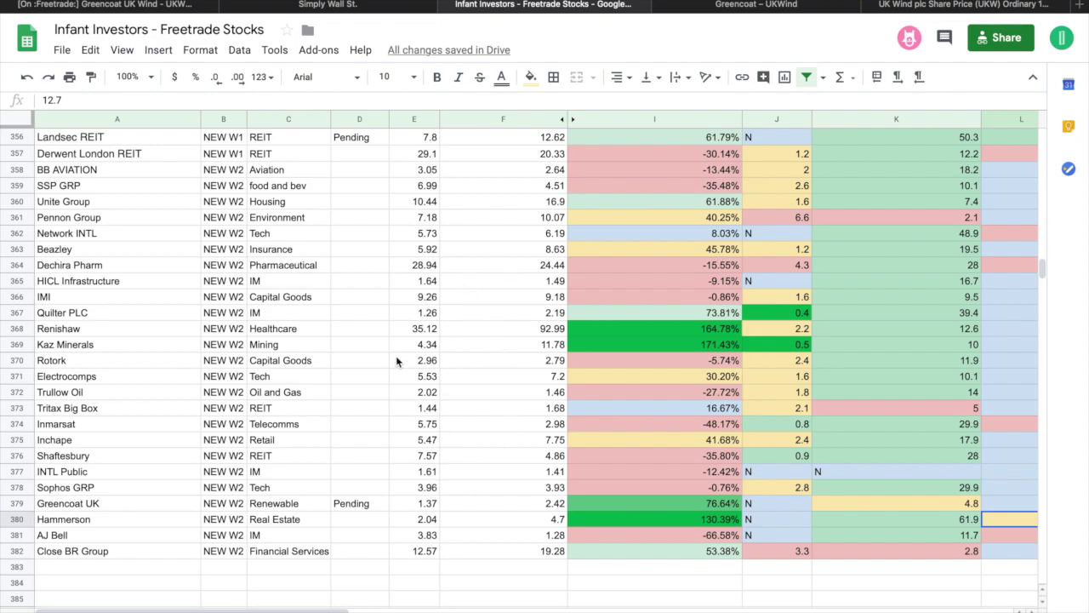
{"action": "left_click", "coordinate": [436, 347]}
{"action": "key", "text": "Right"}
{"action": "key", "text": "Right"}
{"action": "key", "text": "Right"}
{"action": "key", "text": "Right"}
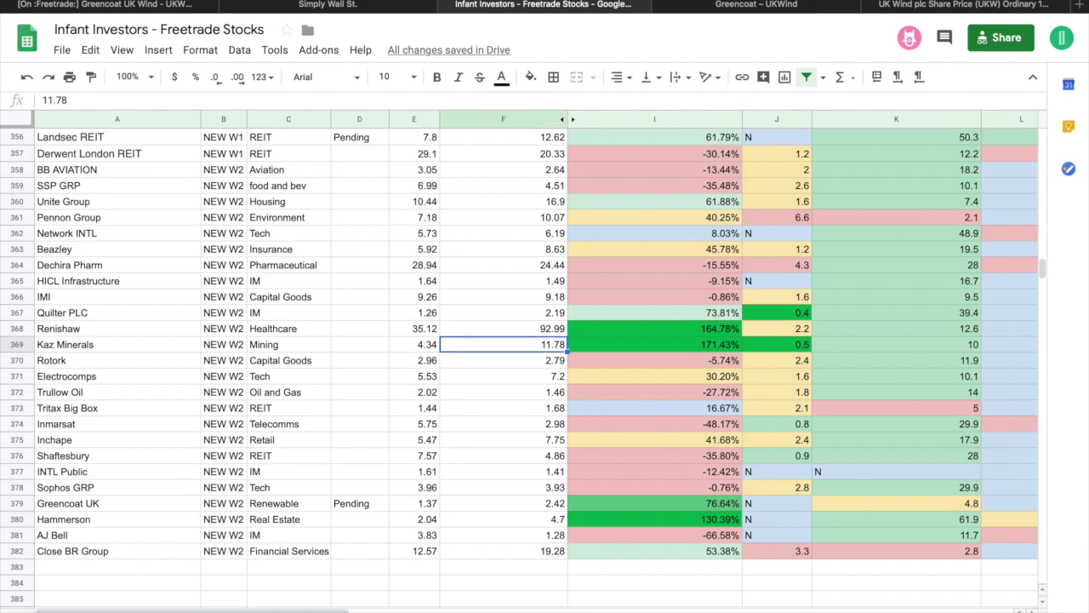
{"action": "key", "text": "Left"}
{"action": "key", "text": "Left"}
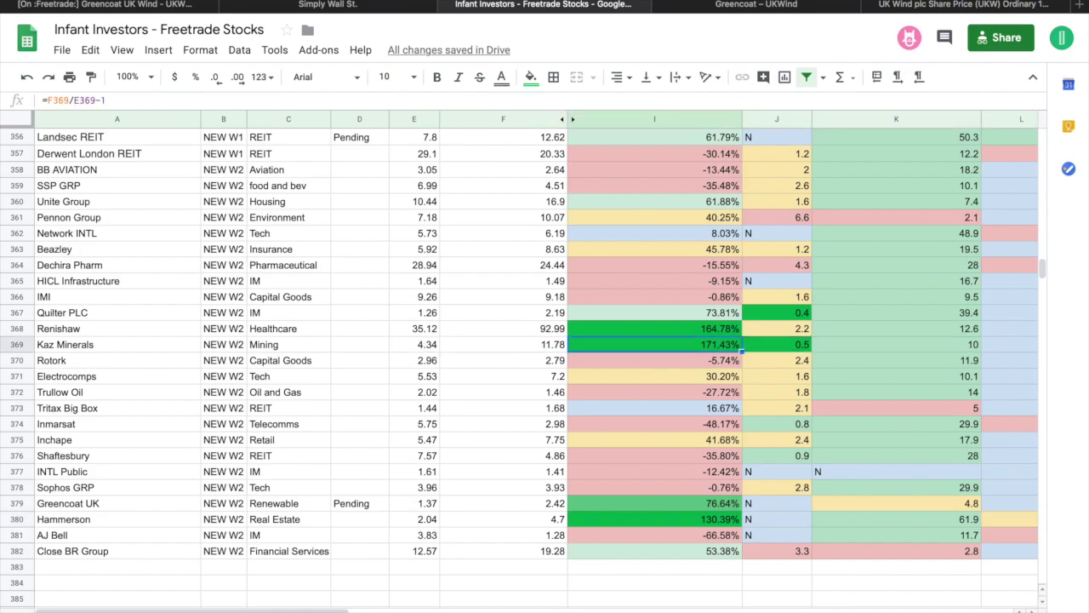
{"action": "key", "text": "Left"}
{"action": "key", "text": "Right"}
{"action": "key", "text": "Right"}
{"action": "key", "text": "Right"}
{"action": "key", "text": "Right"}
{"action": "key", "text": "Left"}
{"action": "key", "text": "Left"}
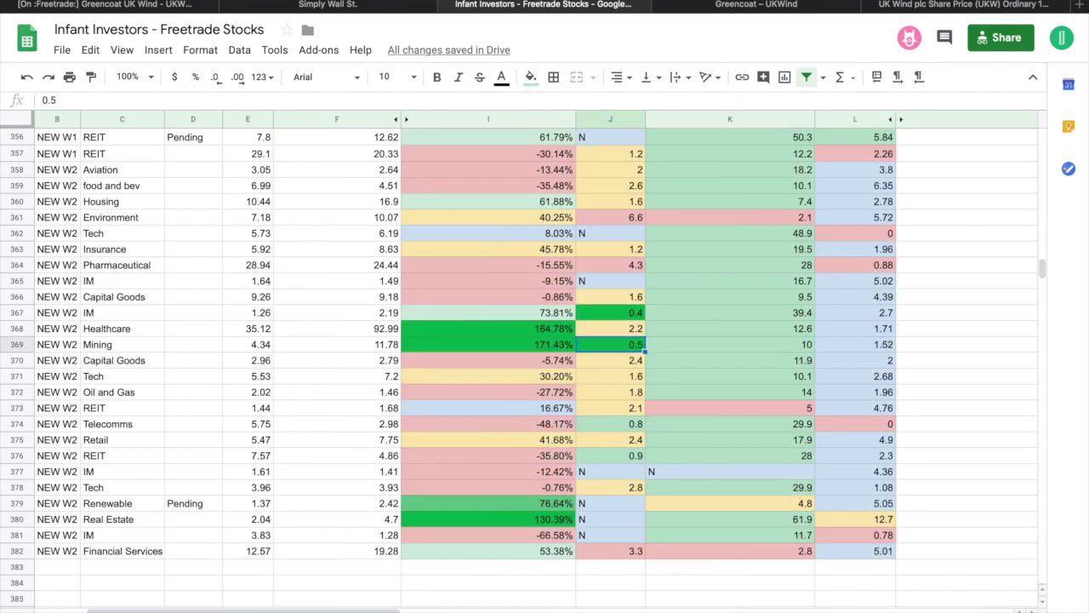
{"action": "key", "text": "Right"}
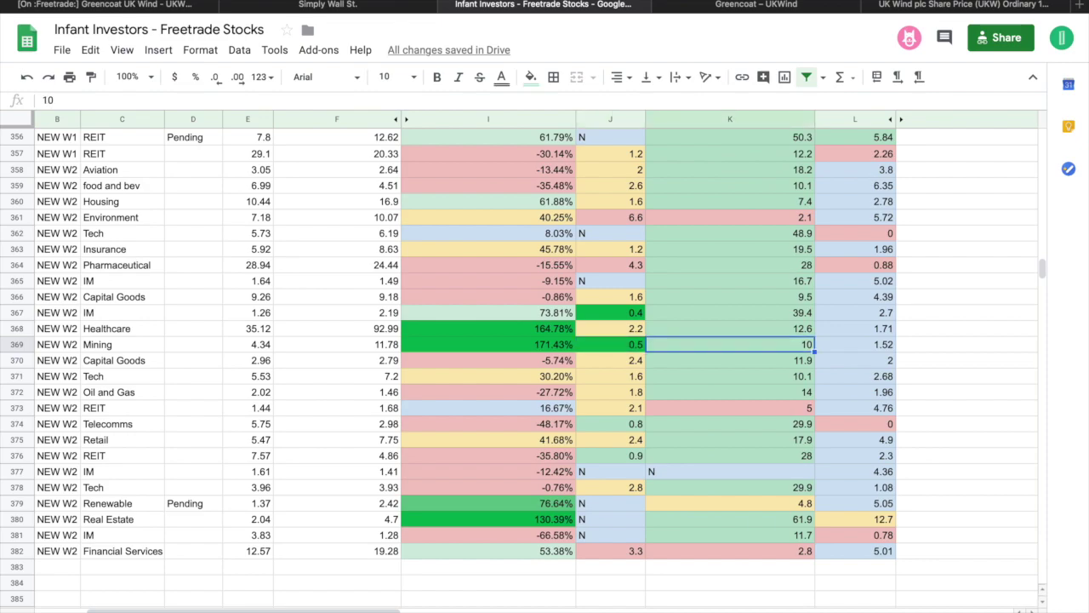
{"action": "key", "text": "Right"}
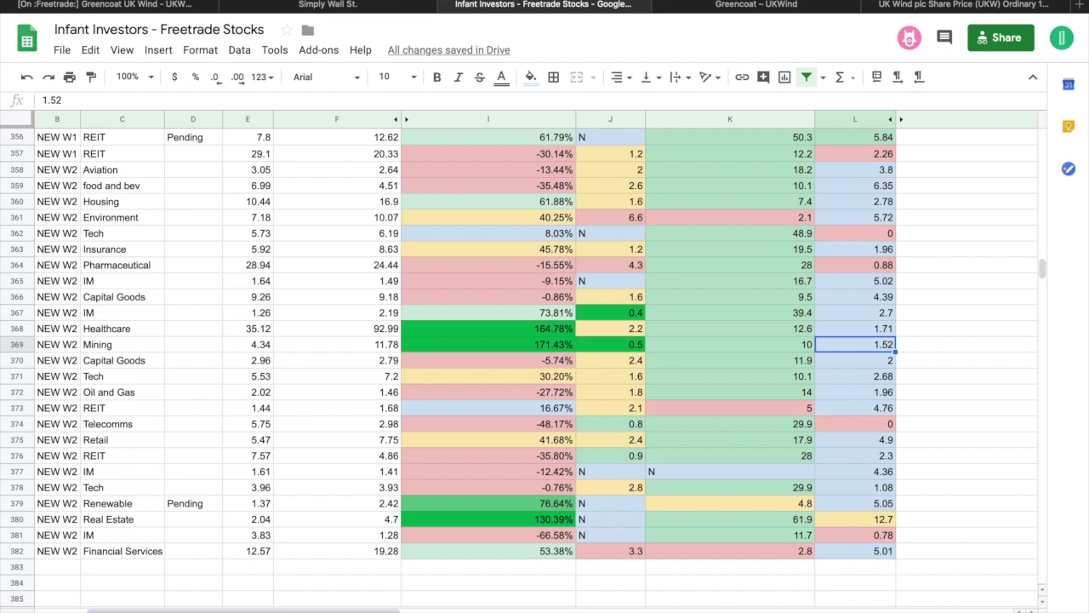
{"action": "key", "text": "Left"}
{"action": "key", "text": "Left"}
{"action": "key", "text": "Left"}
{"action": "key", "text": "Left"}
{"action": "key", "text": "Left"}
{"action": "key", "text": "Left"}
{"action": "key", "text": "Left"}
{"action": "key", "text": "Left"}
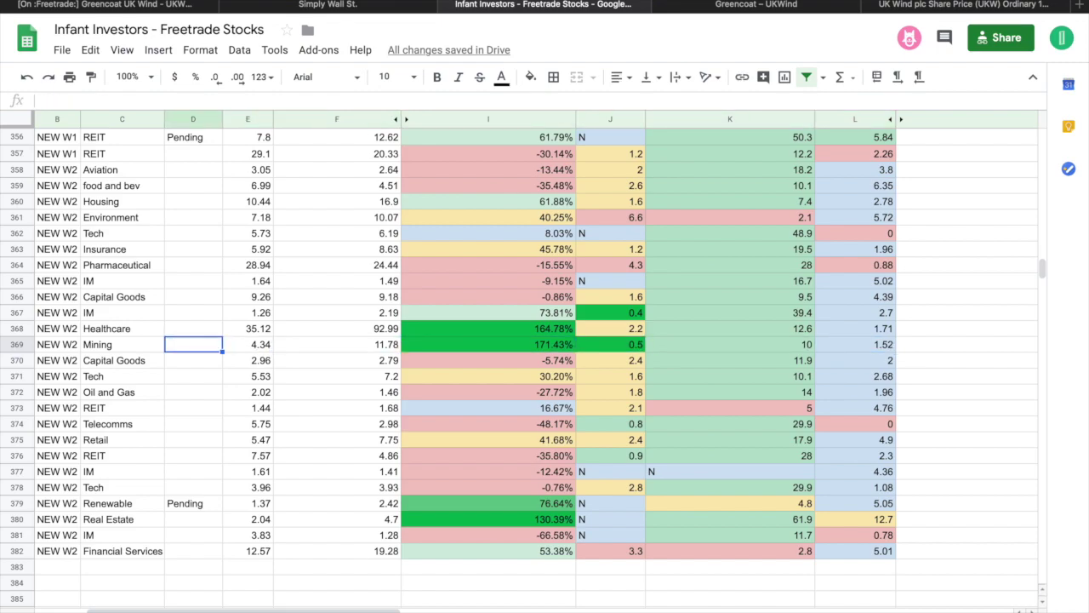
{"action": "key", "text": "Left"}
{"action": "key", "text": "Right"}
{"action": "key", "text": "Right"}
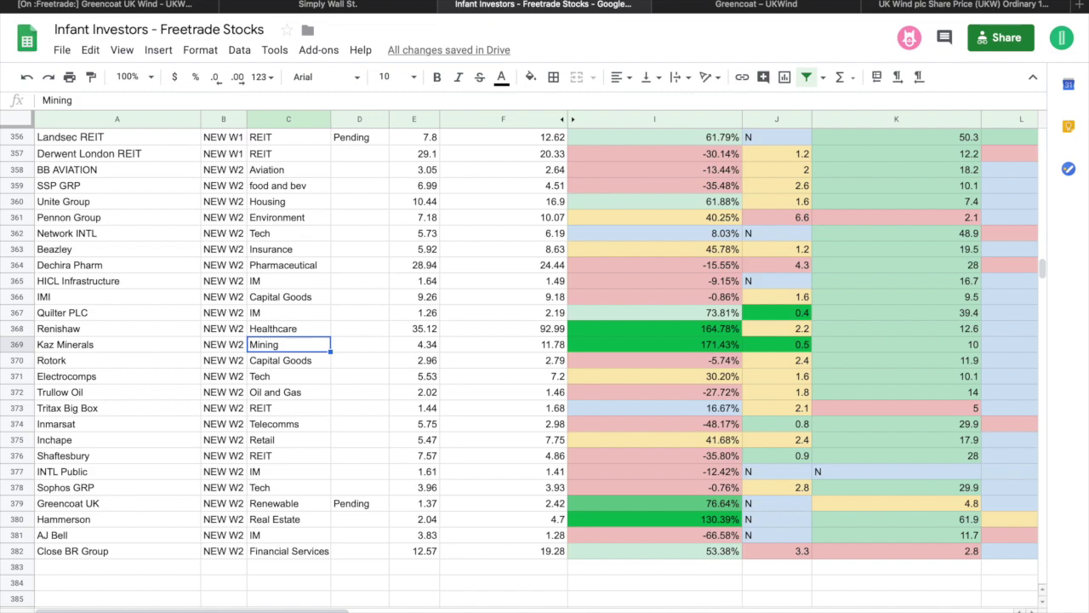
{"action": "key", "text": "Right"}
{"action": "key", "text": "Right"}
{"action": "key", "text": "Right"}
{"action": "key", "text": "Right"}
{"action": "key", "text": "Right"}
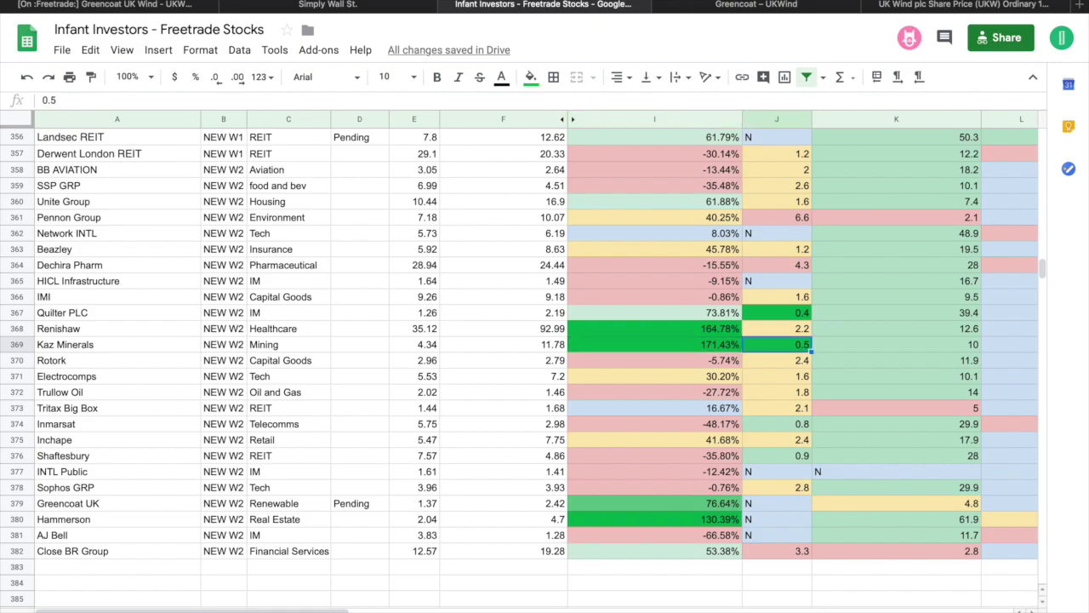
{"action": "key", "text": "Right"}
{"action": "key", "text": "Right"}
{"action": "key", "text": "Right"}
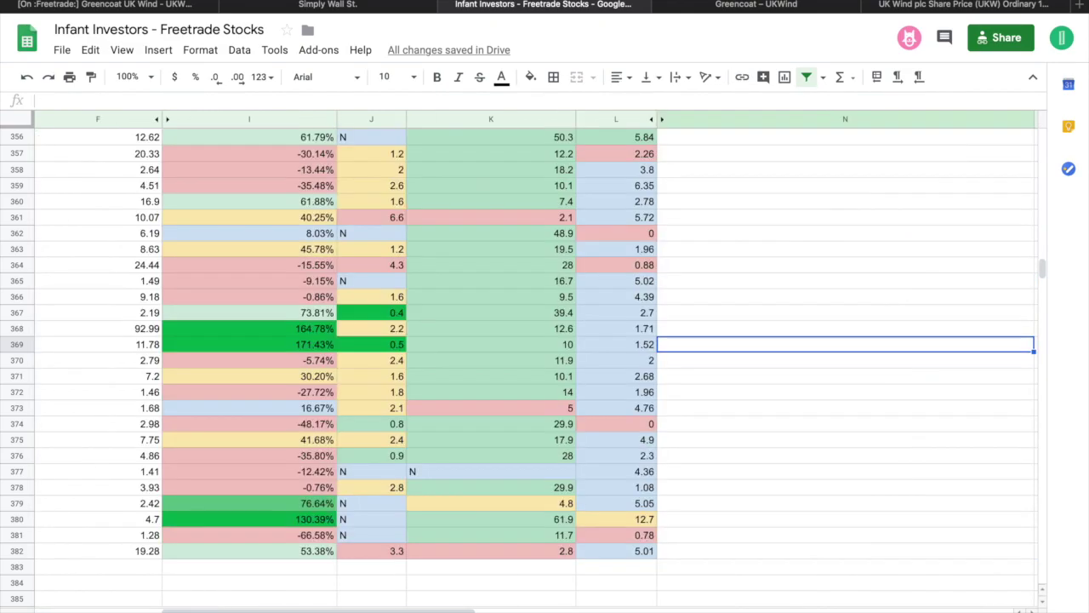
{"action": "key", "text": "Left"}
{"action": "key", "text": "Left"}
{"action": "key", "text": "Left"}
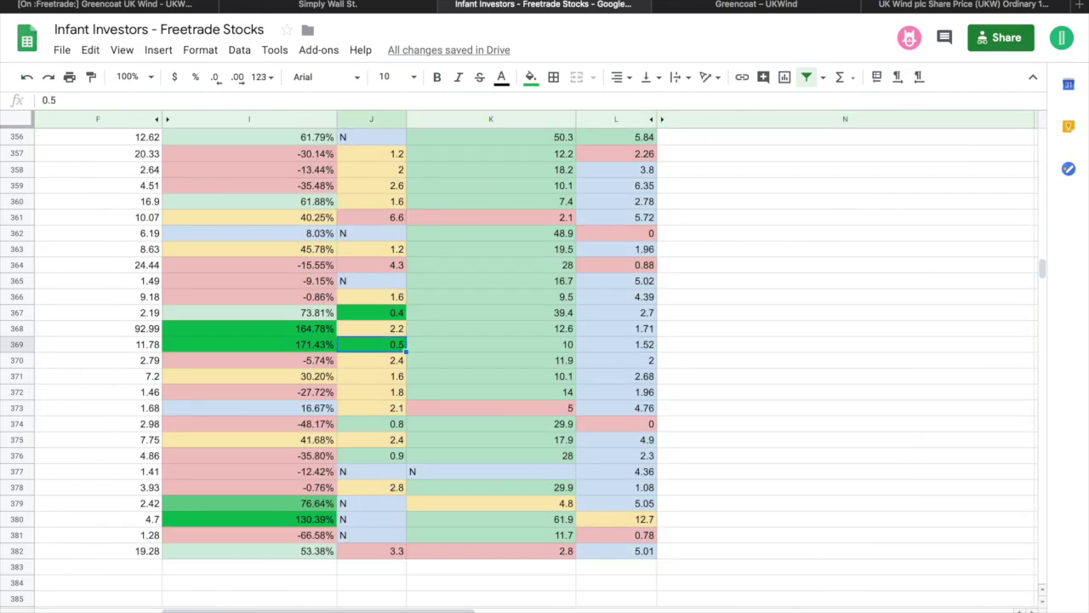
{"action": "key", "text": "Left"}
{"action": "key", "text": "Left"}
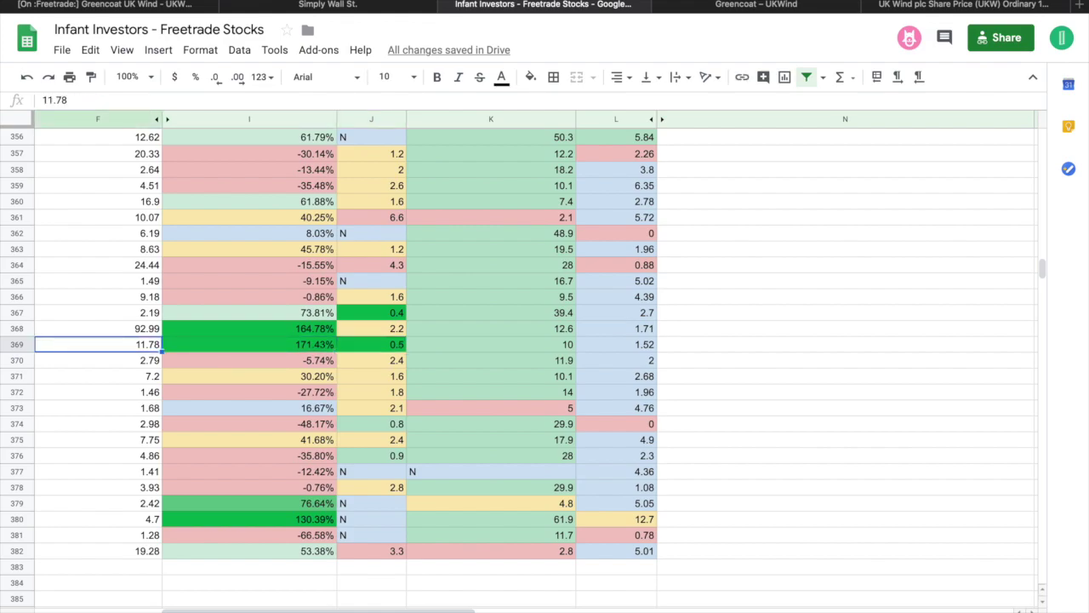
{"action": "key", "text": "Left"}
{"action": "key", "text": "Left"}
{"action": "key", "text": "Left"}
{"action": "key", "text": "Left"}
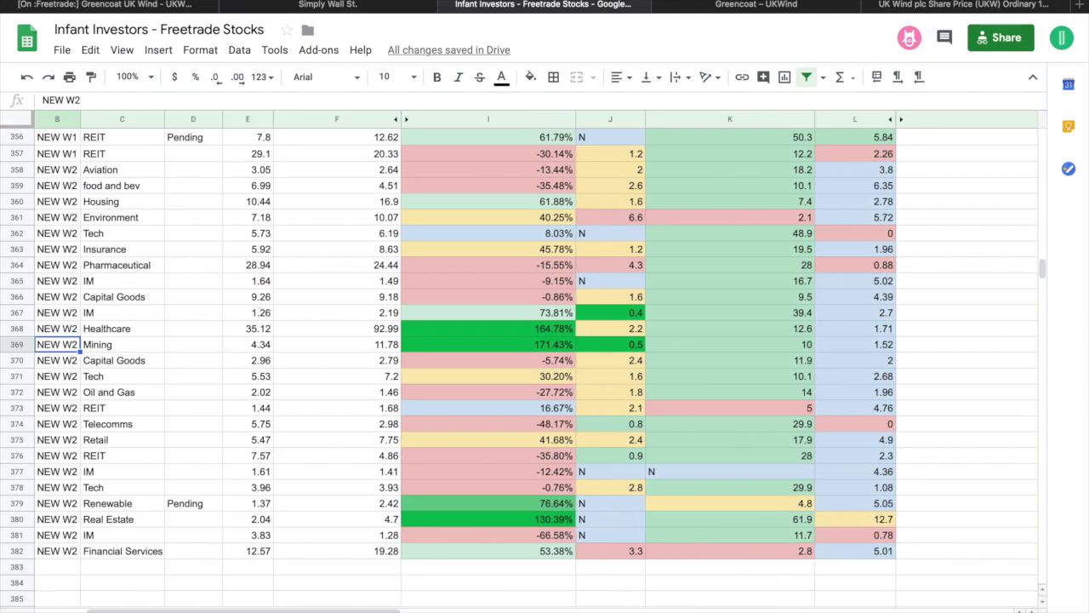
{"action": "key", "text": "Right"}
{"action": "key", "text": "Right"}
{"action": "key", "text": "Right"}
{"action": "key", "text": "Right"}
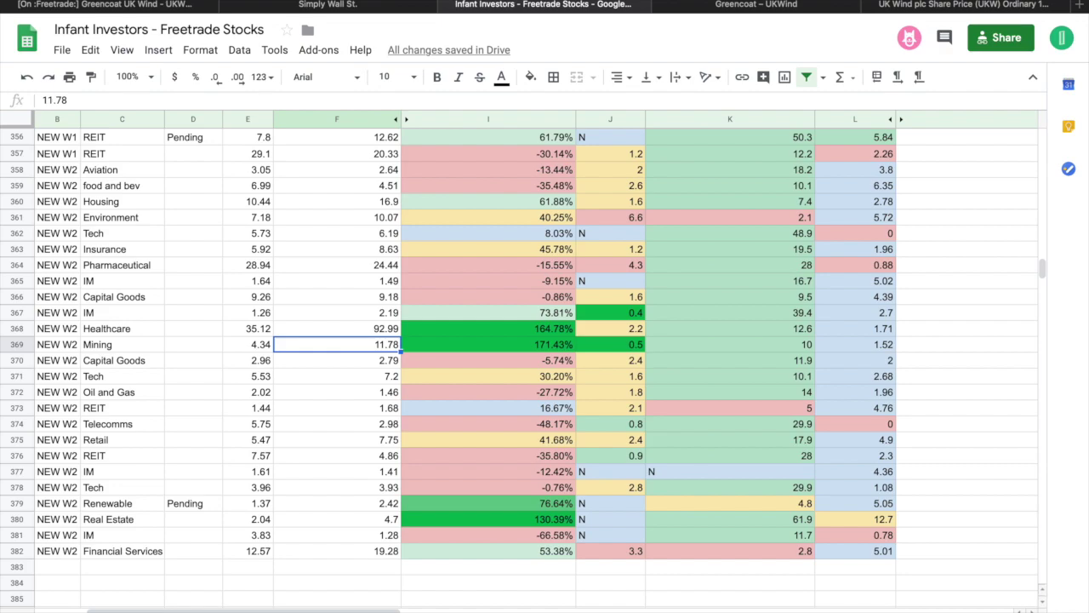
{"action": "left_click", "coordinate": [399, 312]}
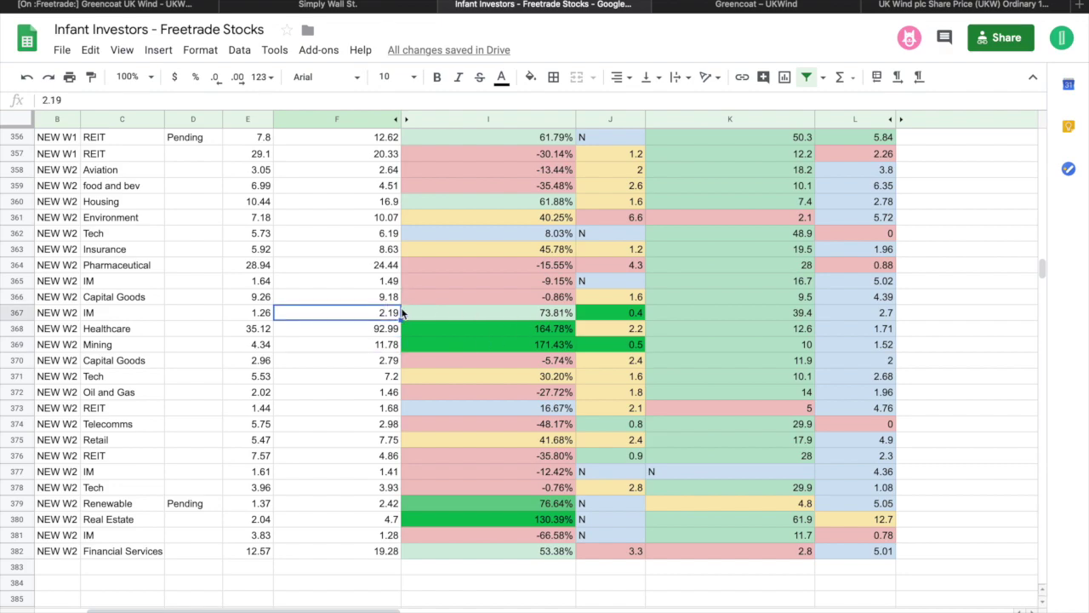
{"action": "key", "text": "Left"}
{"action": "key", "text": "Left"}
{"action": "key", "text": "Left"}
{"action": "key", "text": "Left"}
{"action": "key", "text": "Left"}
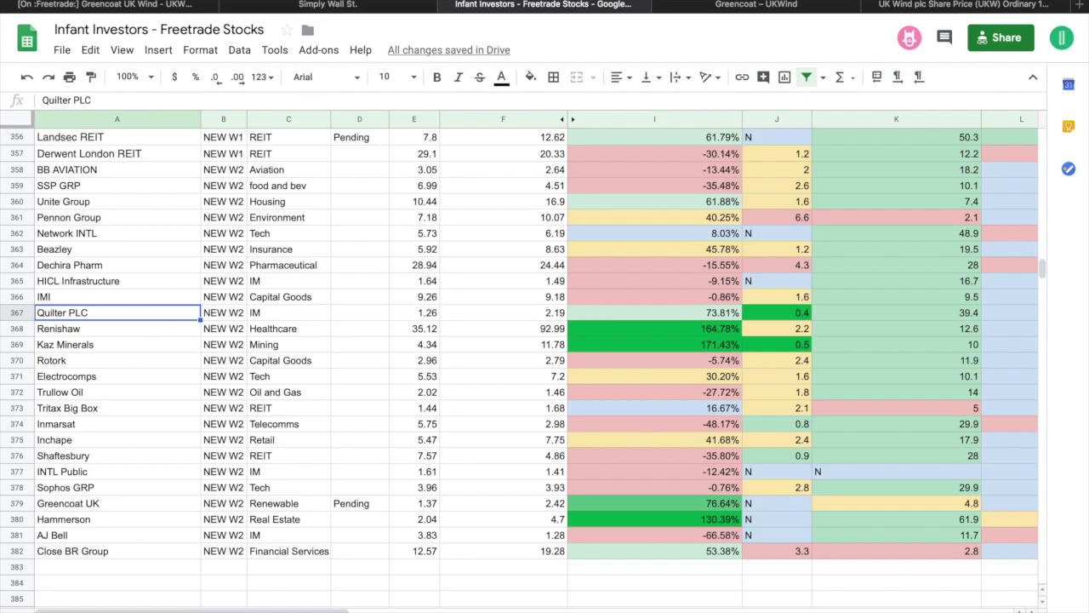
{"action": "key", "text": "Right"}
{"action": "key", "text": "Right"}
{"action": "key", "text": "Right"}
{"action": "key", "text": "Right"}
{"action": "key", "text": "Right"}
{"action": "key", "text": "Right"}
{"action": "key", "text": "Right"}
{"action": "key", "text": "Right"}
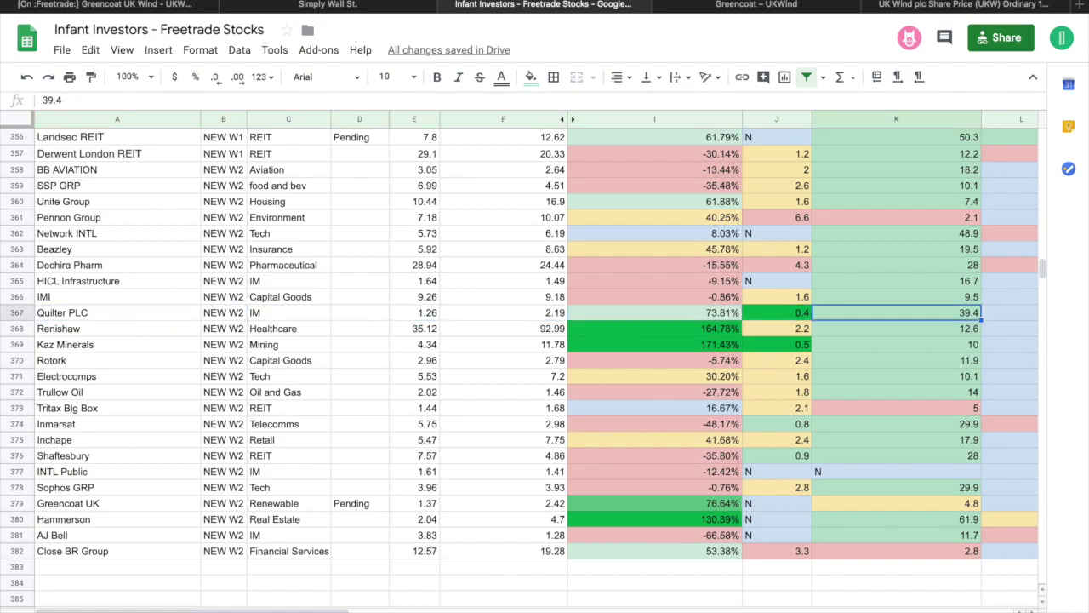
{"action": "key", "text": "Right"}
{"action": "key", "text": "Left"}
{"action": "key", "text": "Left"}
{"action": "key", "text": "Left"}
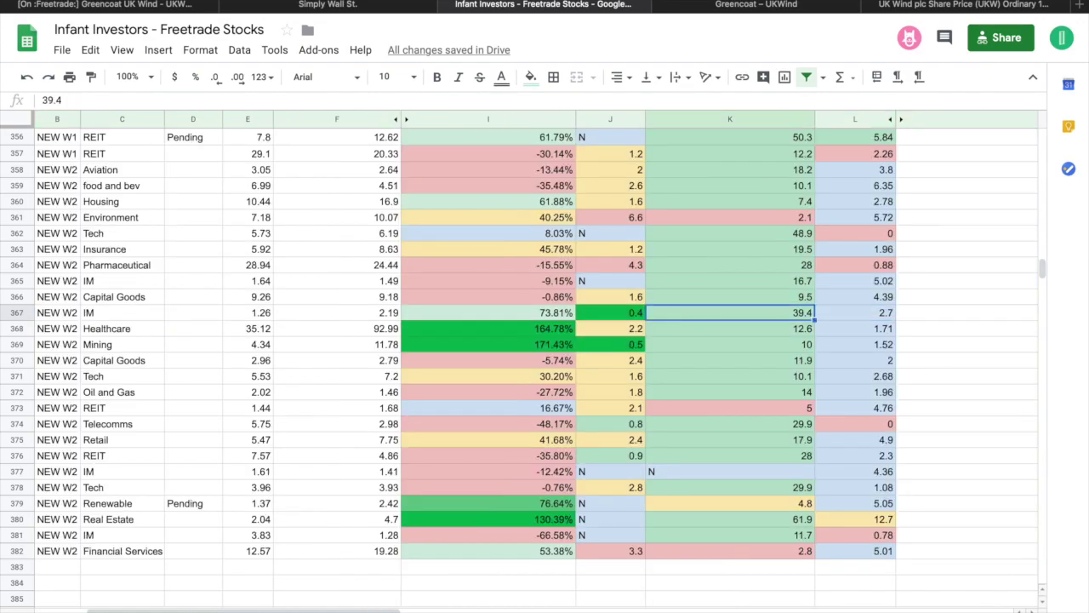
{"action": "left_click", "coordinate": [610, 312]}
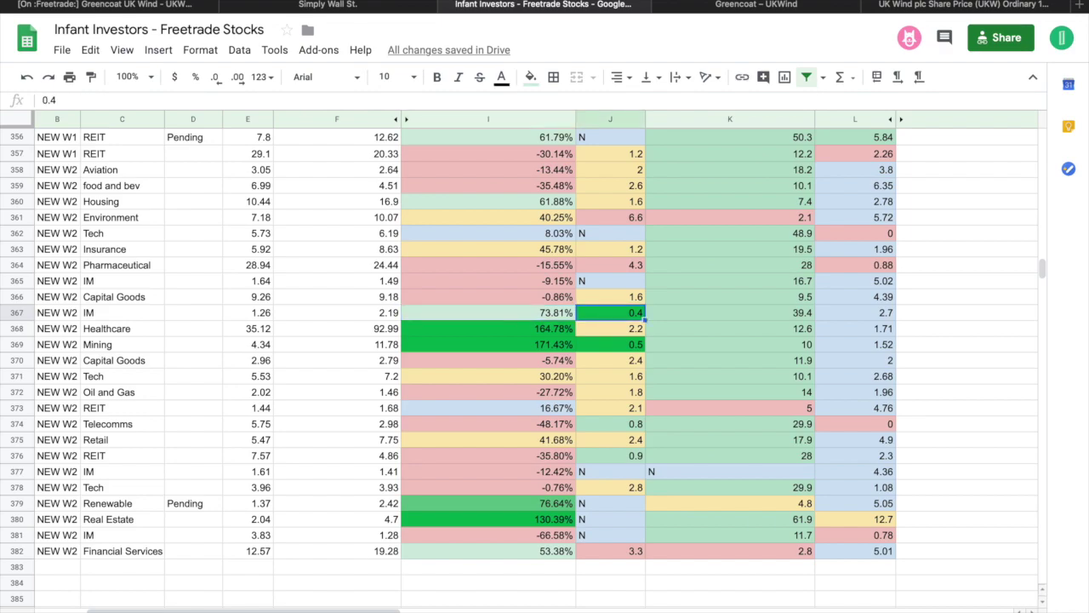
{"action": "left_click", "coordinate": [729, 312]}
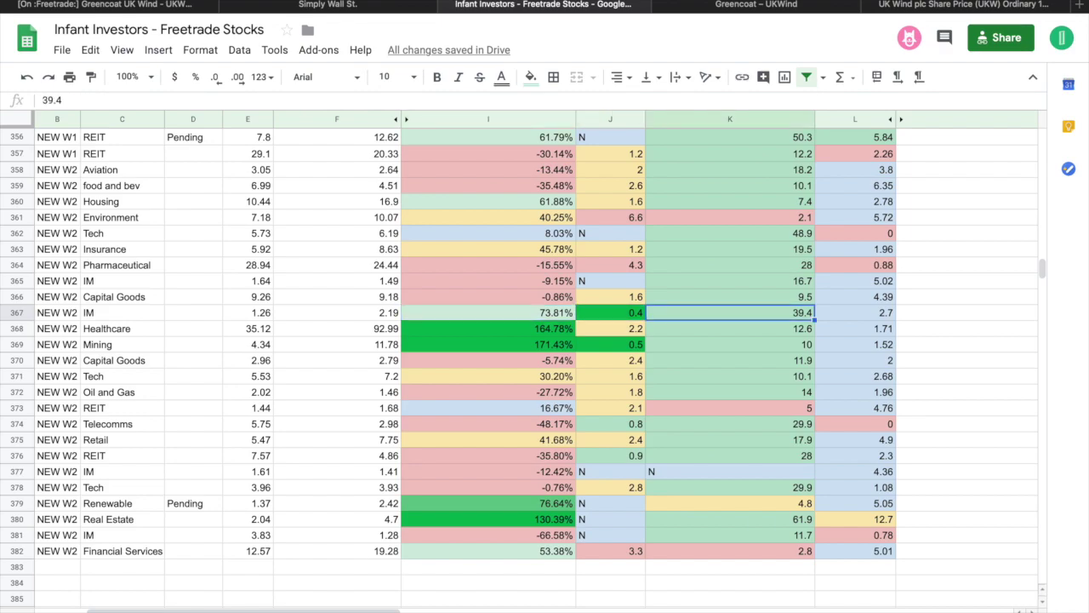
{"action": "left_click", "coordinate": [855, 313]}
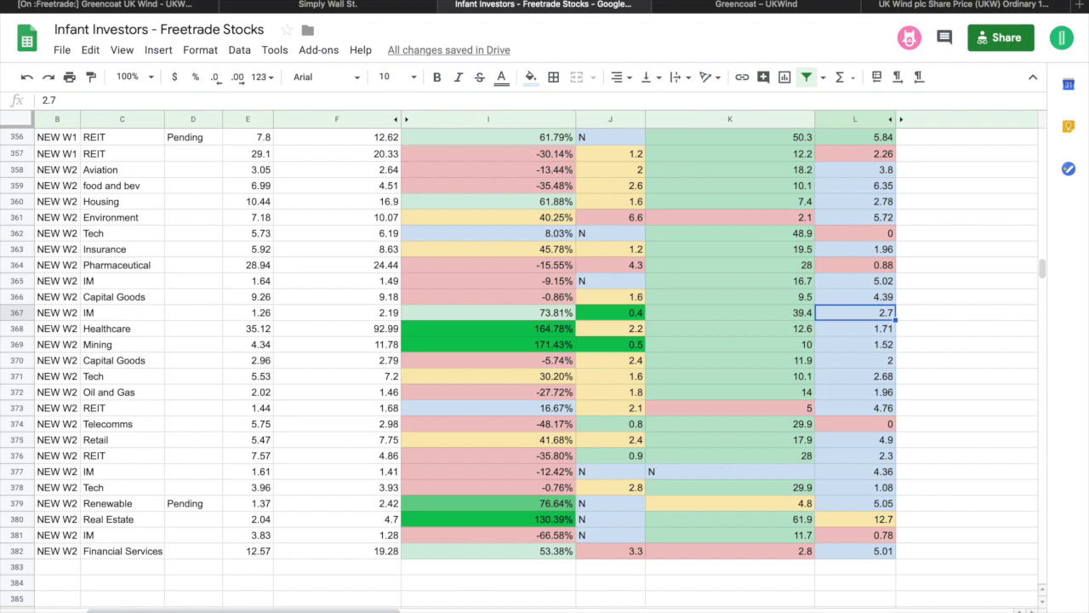
{"action": "key", "text": "Left"}
{"action": "key", "text": "Left"}
{"action": "key", "text": "Left"}
{"action": "key", "text": "Left"}
{"action": "key", "text": "Left"}
{"action": "key", "text": "Left"}
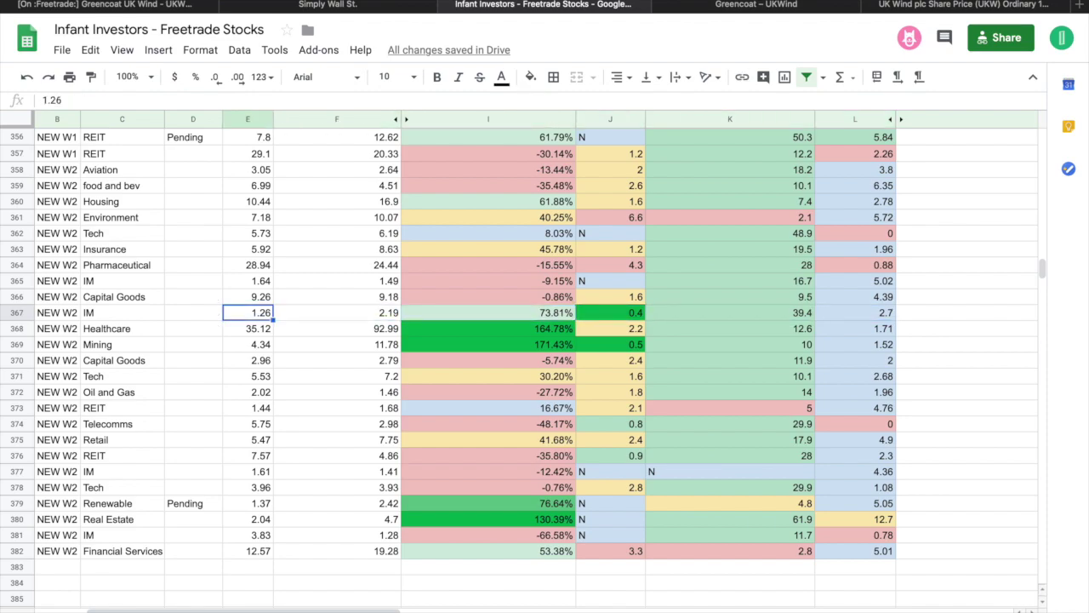
{"action": "key", "text": "Left"}
{"action": "key", "text": "Left"}
{"action": "key", "text": "Left"}
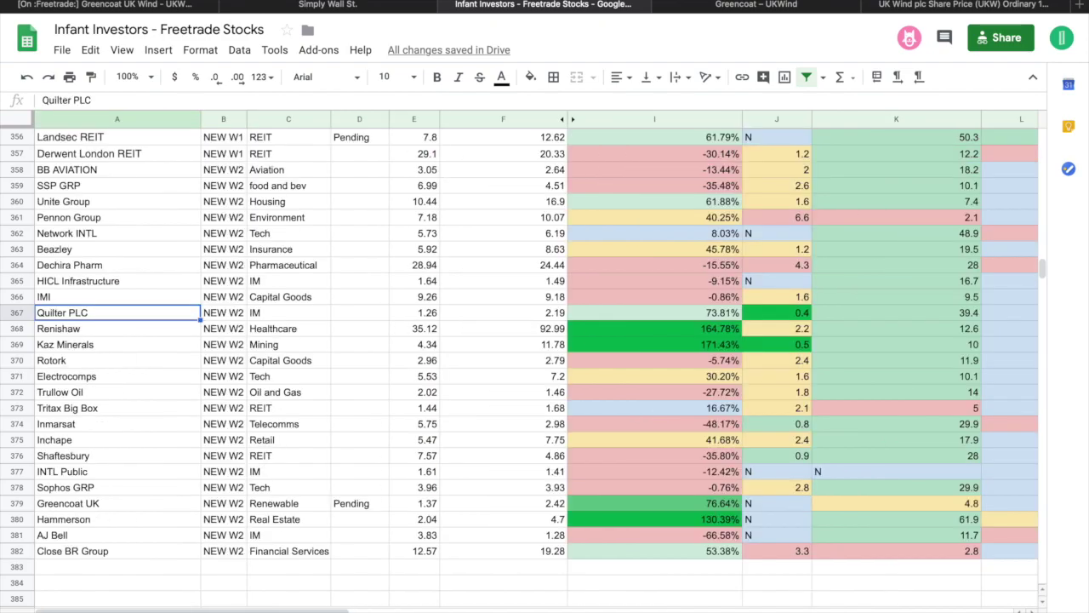
{"action": "key", "text": "Right"}
{"action": "key", "text": "Right"}
{"action": "key", "text": "Right"}
{"action": "key", "text": "Right"}
{"action": "key", "text": "Right"}
{"action": "key", "text": "Right"}
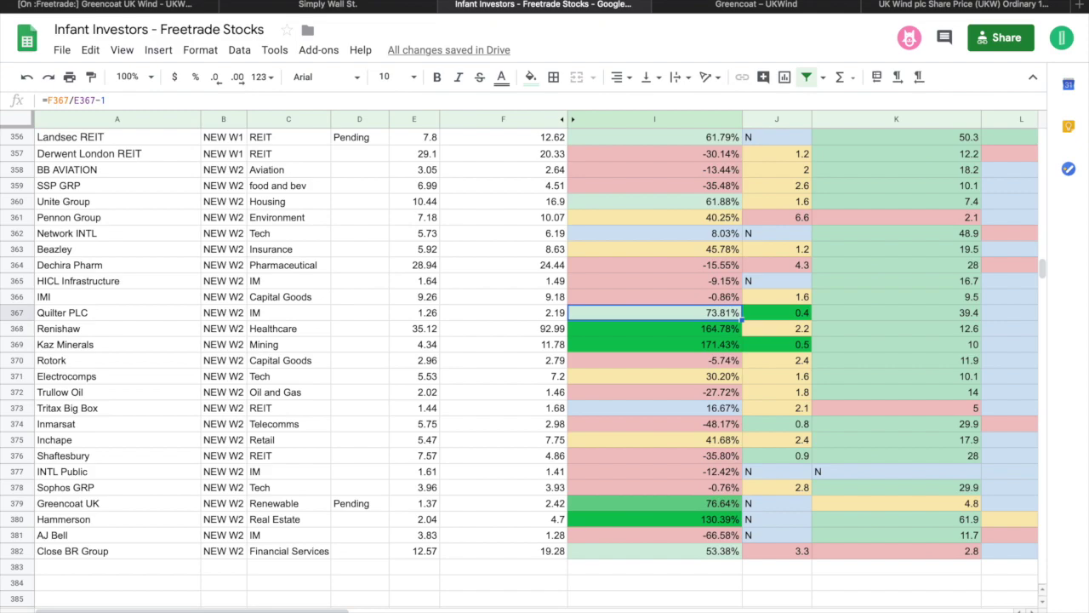
{"action": "key", "text": "Down"}
{"action": "key", "text": "Down"}
{"action": "key", "text": "Down"}
{"action": "key", "text": "Down"}
{"action": "key", "text": "Down"}
{"action": "key", "text": "Down"}
{"action": "key", "text": "Down"}
{"action": "key", "text": "Down"}
{"action": "key", "text": "Down"}
{"action": "key", "text": "Down"}
{"action": "key", "text": "Down"}
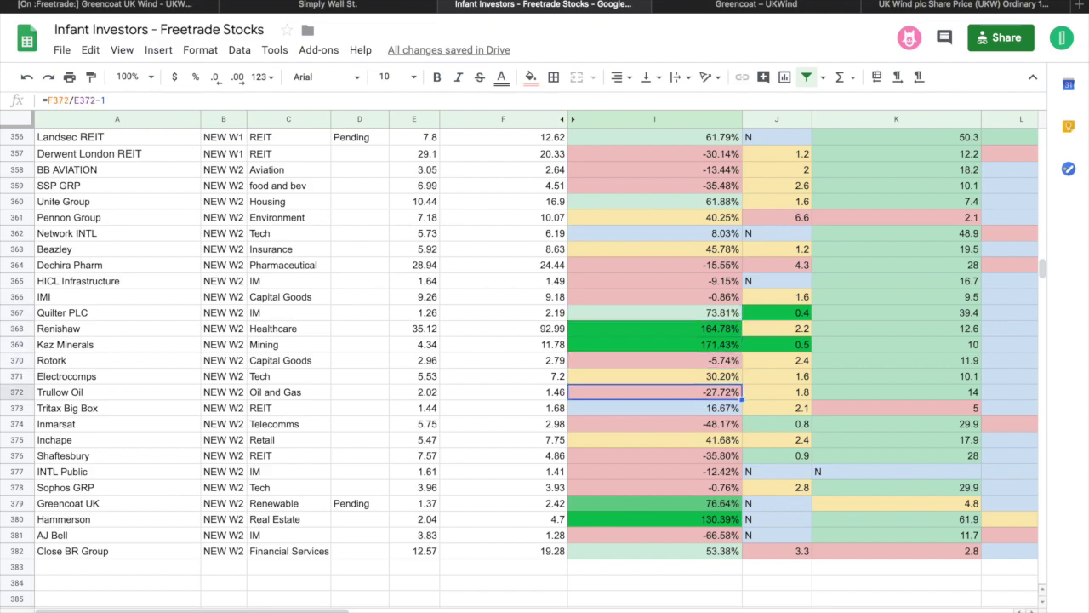
{"action": "key", "text": "Down"}
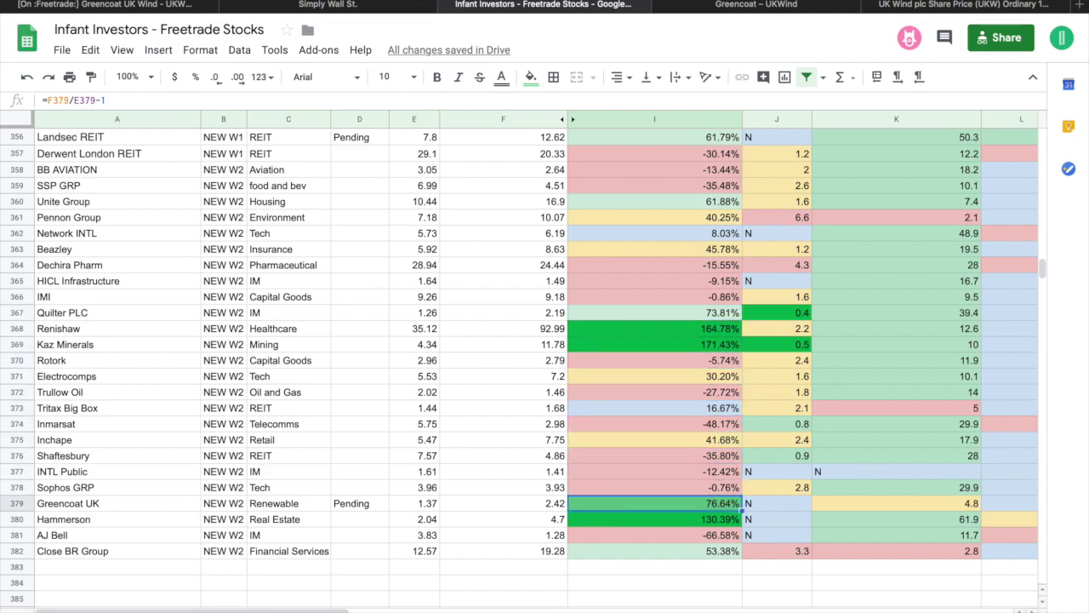
{"action": "key", "text": "Left"}
{"action": "key", "text": "Left"}
{"action": "key", "text": "Left"}
{"action": "key", "text": "Left"}
{"action": "key", "text": "Left"}
{"action": "key", "text": "Left"}
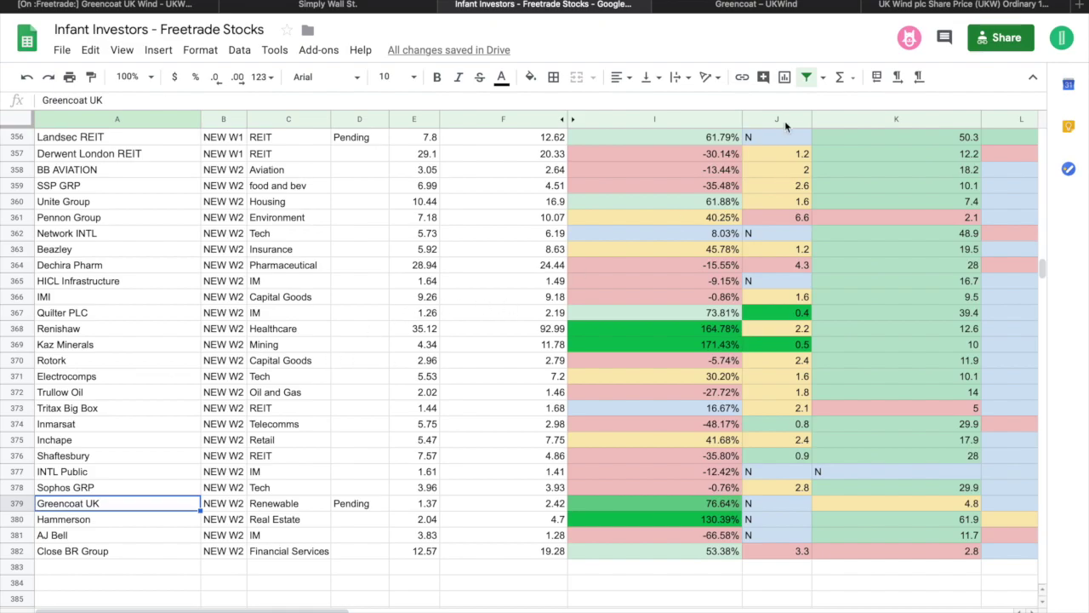
Step: View Greencoat UK Wind's Hargreaves Lansdown fund details (4.92% yield, 147% gearing), then its Freetrade forum thread
{"action": "left_click", "coordinate": [791, 5]}
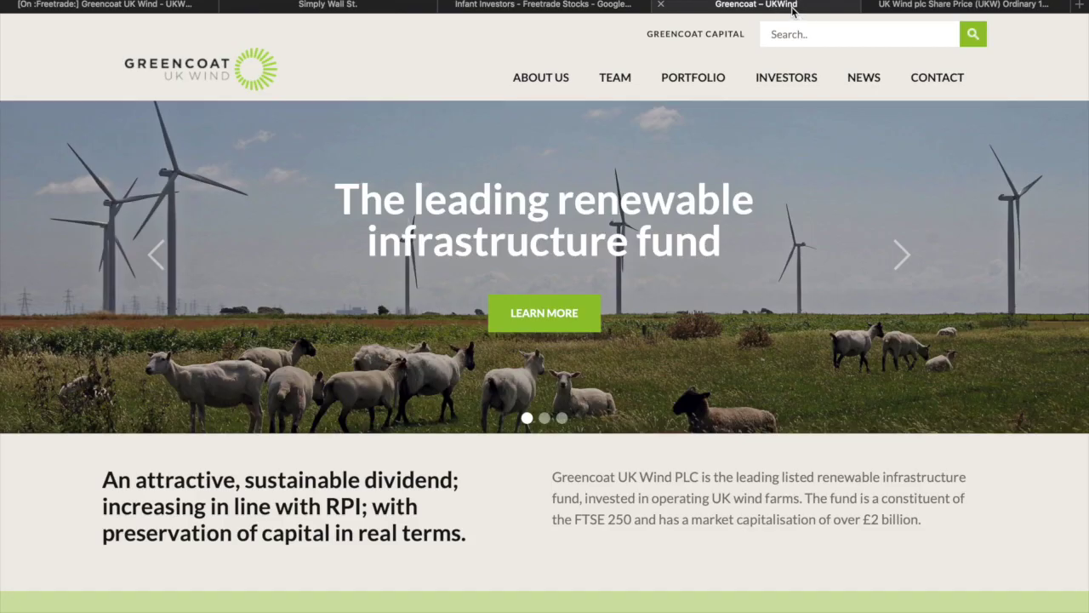
{"action": "left_click", "coordinate": [919, 7]}
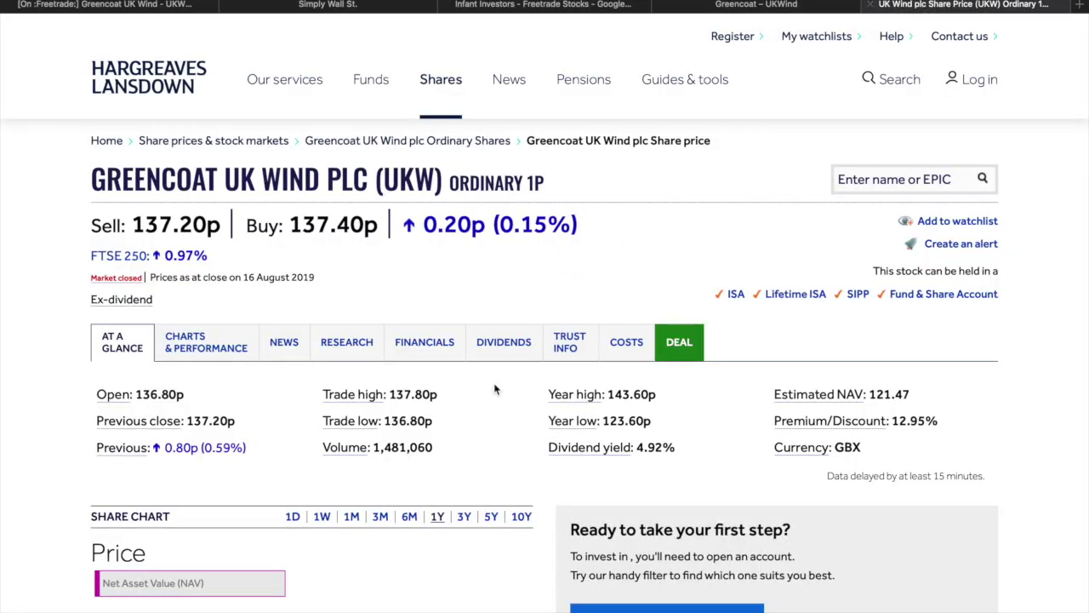
{"action": "scroll", "coordinate": [467, 491], "scroll_direction": "down", "scroll_amount": 15}
{"action": "scroll", "coordinate": [467, 491], "scroll_direction": "down", "scroll_amount": 2}
{"action": "scroll", "coordinate": [468, 491], "scroll_direction": "up", "scroll_amount": 2}
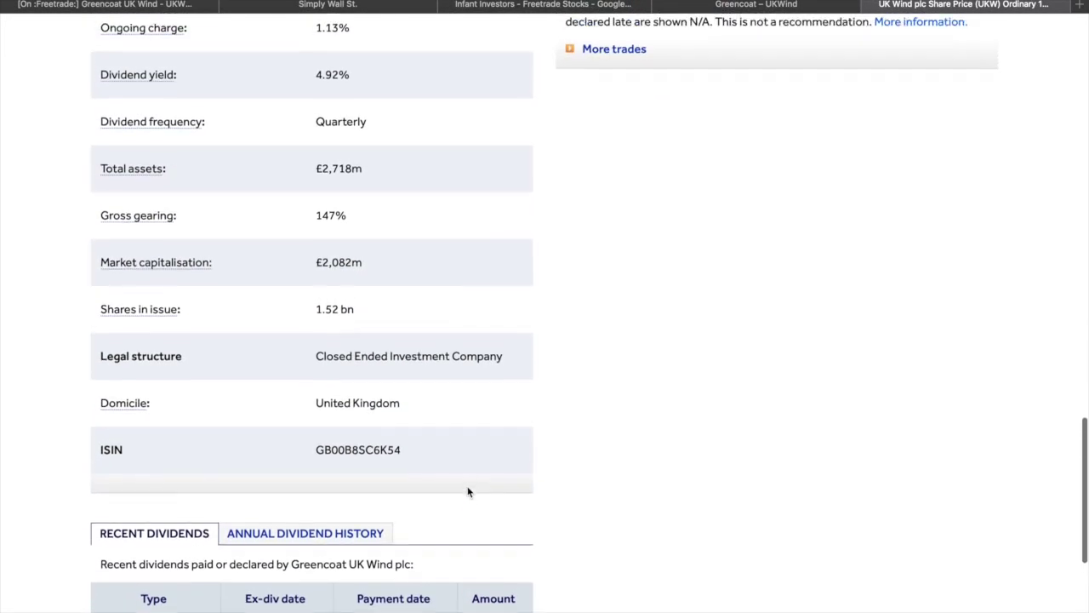
{"action": "scroll", "coordinate": [467, 491], "scroll_direction": "up", "scroll_amount": 3}
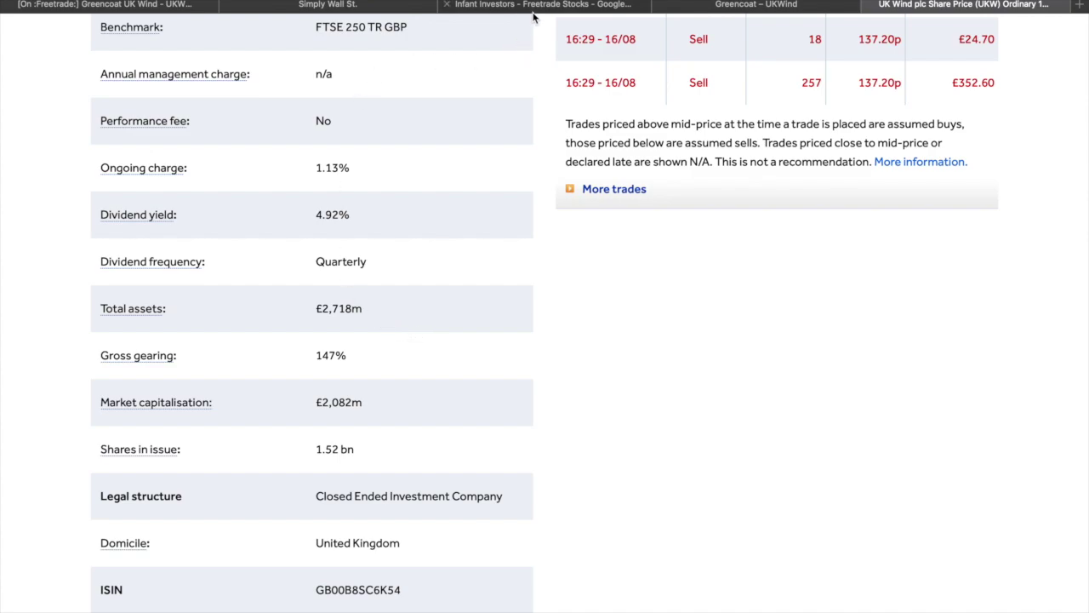
{"action": "left_click", "coordinate": [150, 5]}
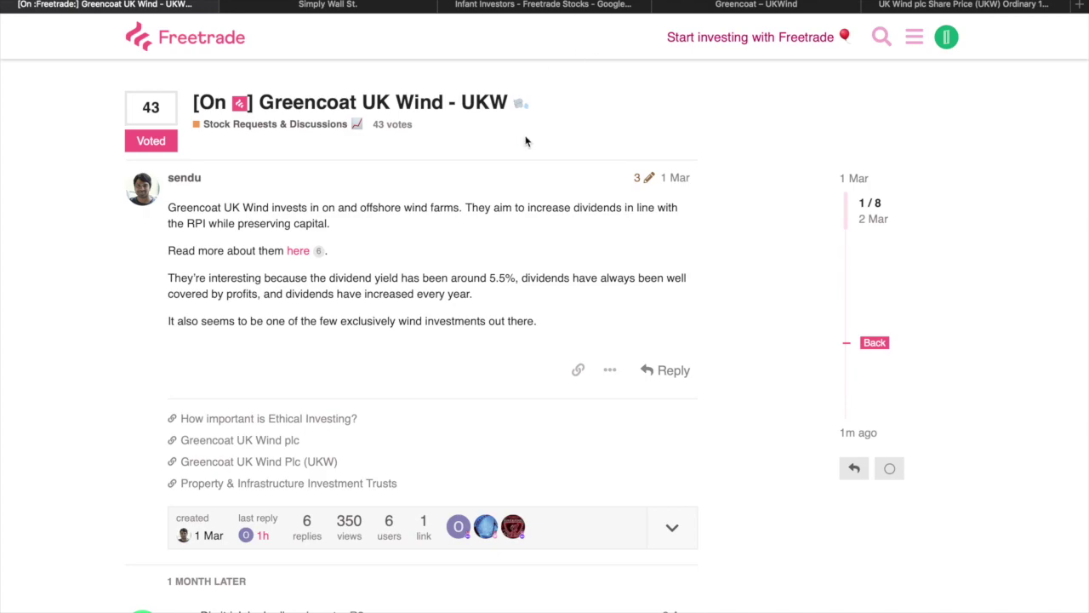
Step: Go back to the Freetrade Stocks spreadsheet at Greencoat UK's Pending row 379
{"action": "left_click", "coordinate": [584, 5]}
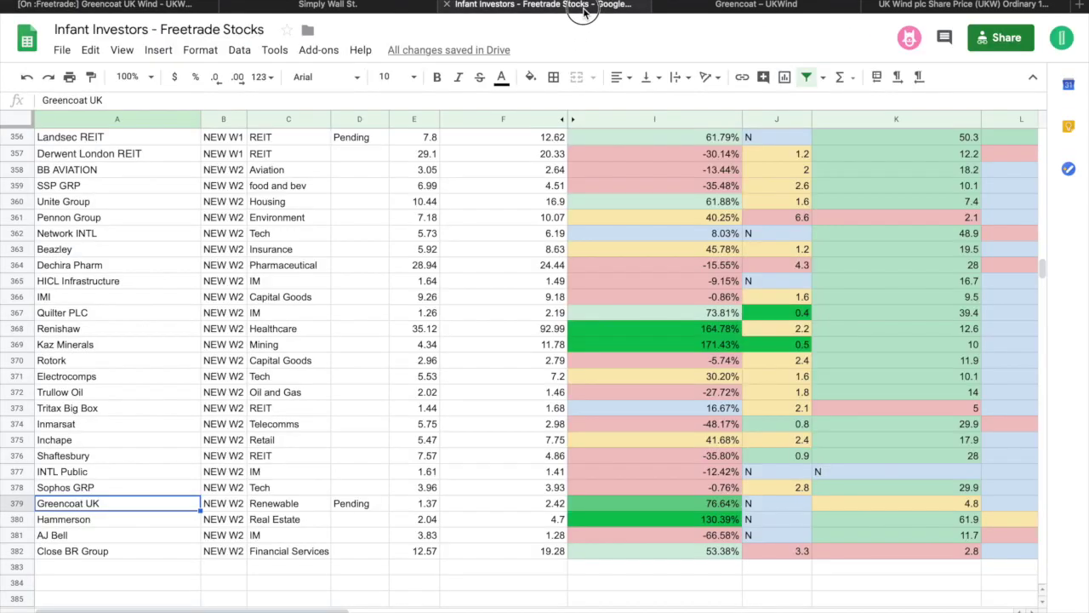